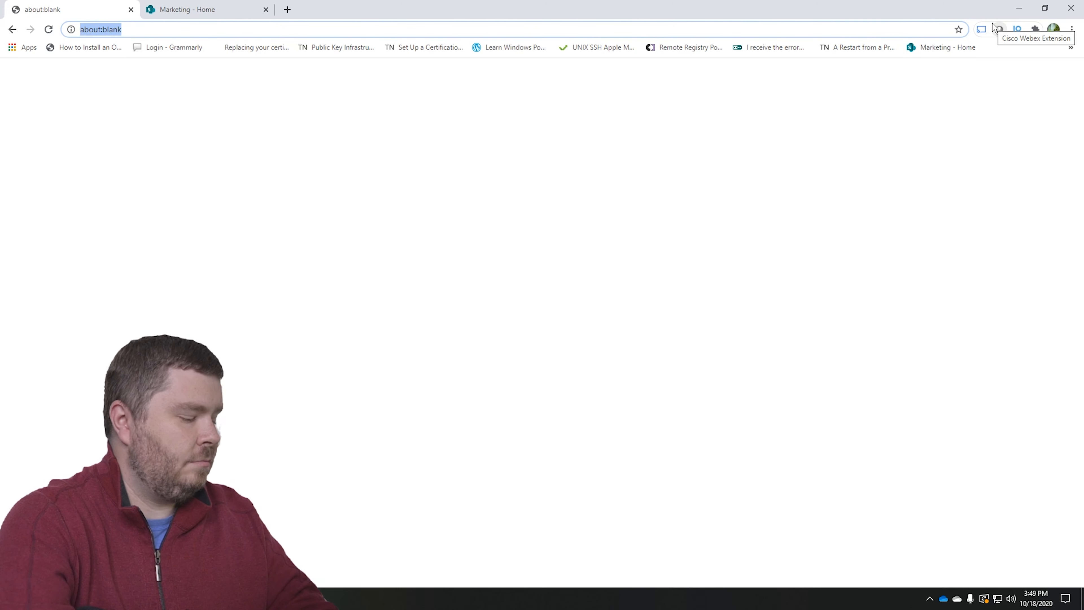
Step: Open Microsoft Lists from office.com and take a look at the Marketing SharePoint site before returning to Lists
text(office.com)
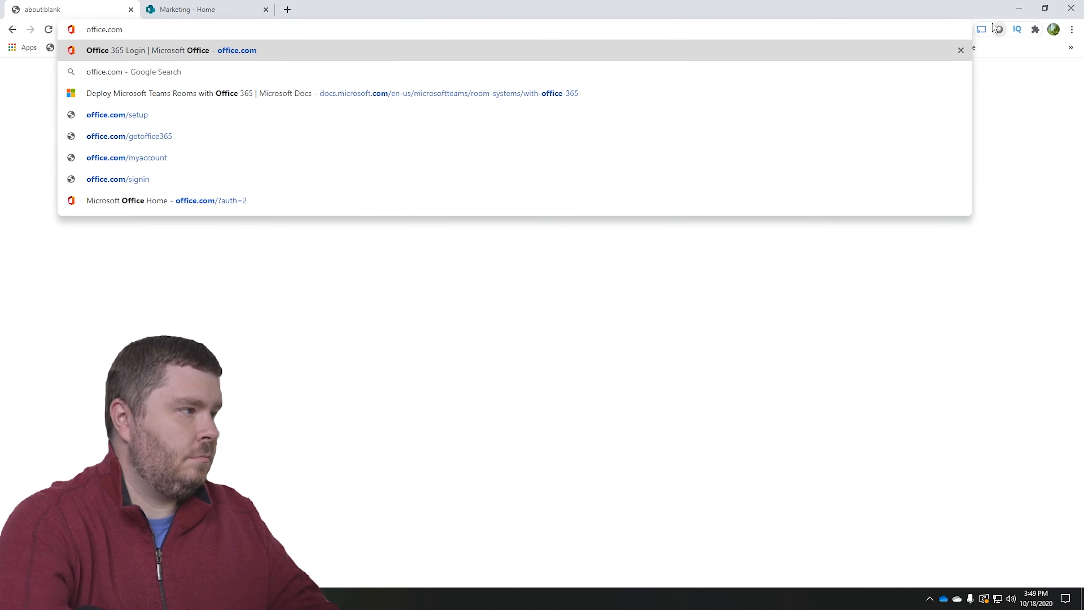
key(Return)
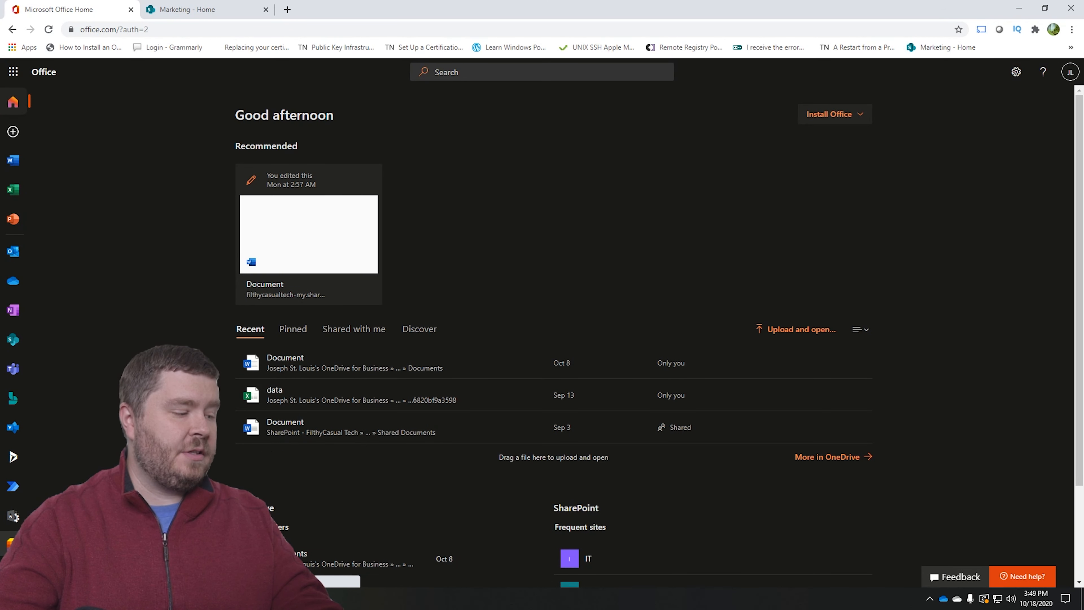
click(12, 544)
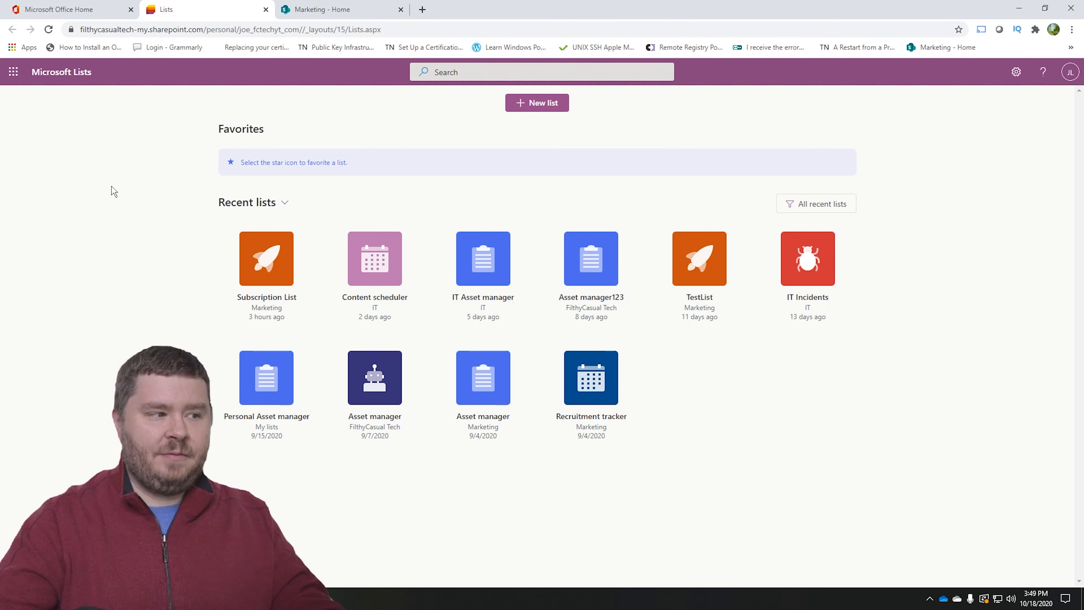
click(351, 13)
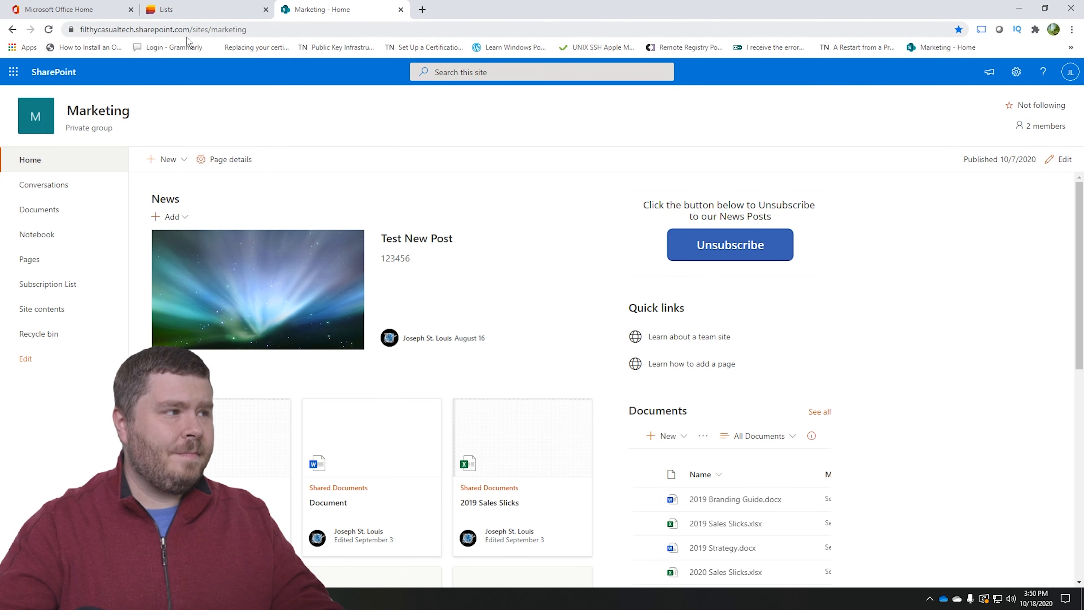
click(185, 16)
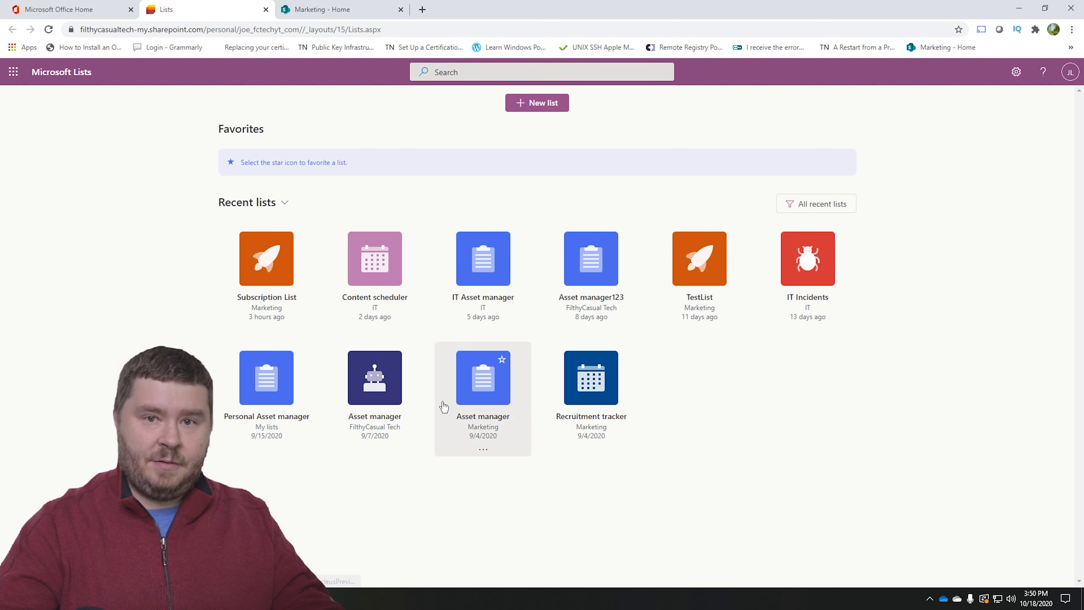
Step: Start a new list, choose the Content scheduler template, and examine its sample columns and description
click(526, 105)
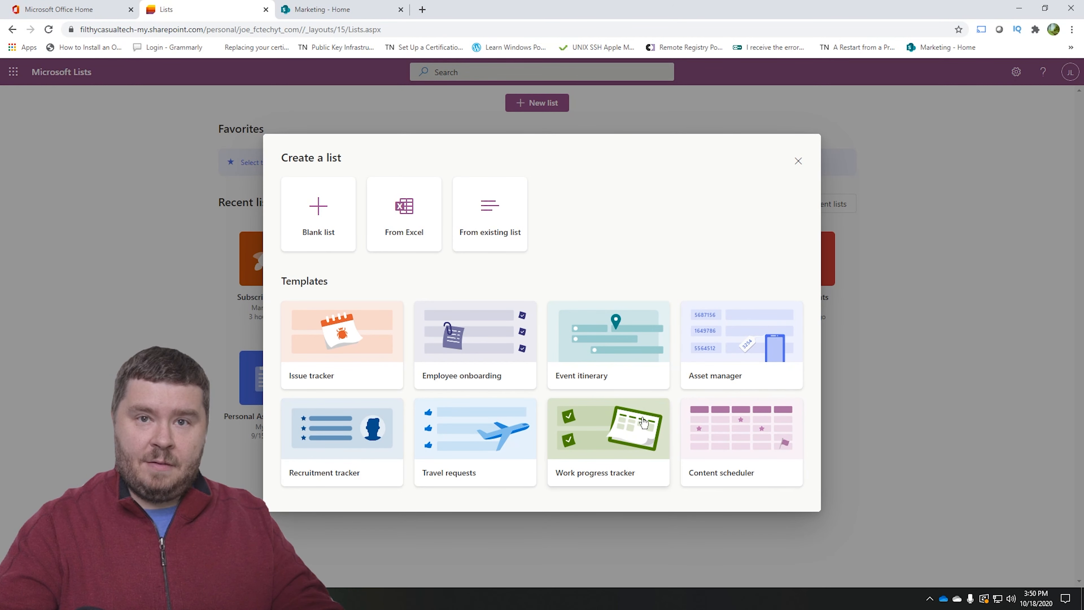
click(730, 440)
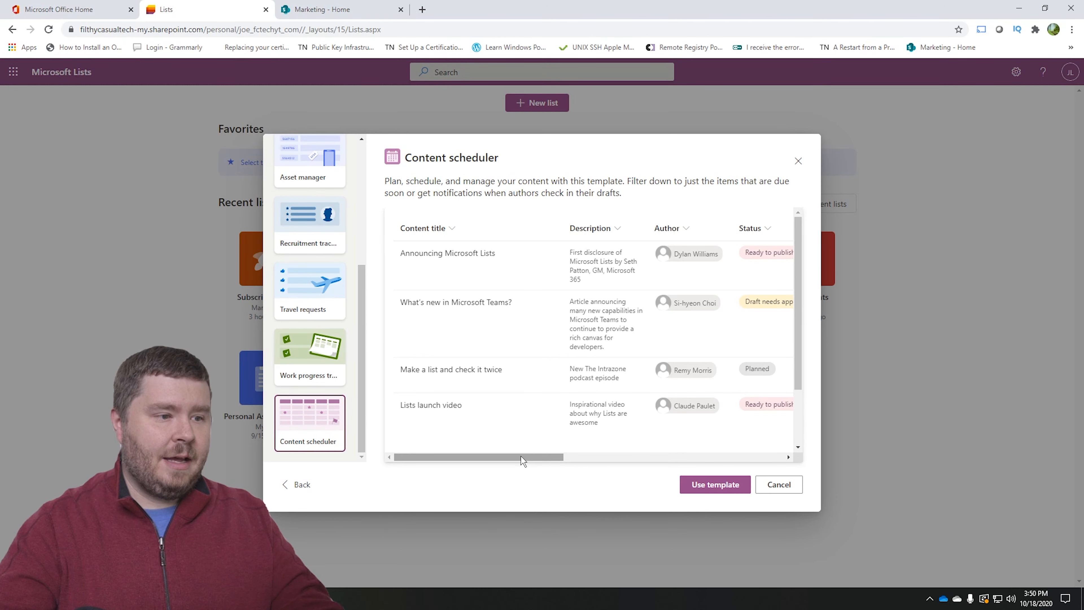
drag(521, 454, 613, 454)
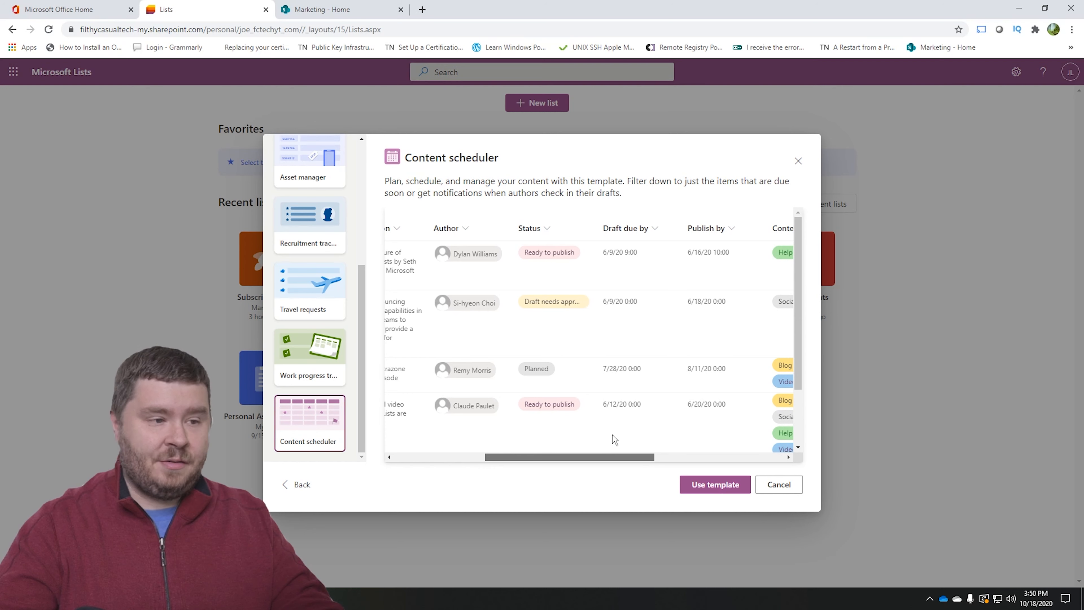
scroll(615, 439, right, 1)
scroll(622, 436, right, 3)
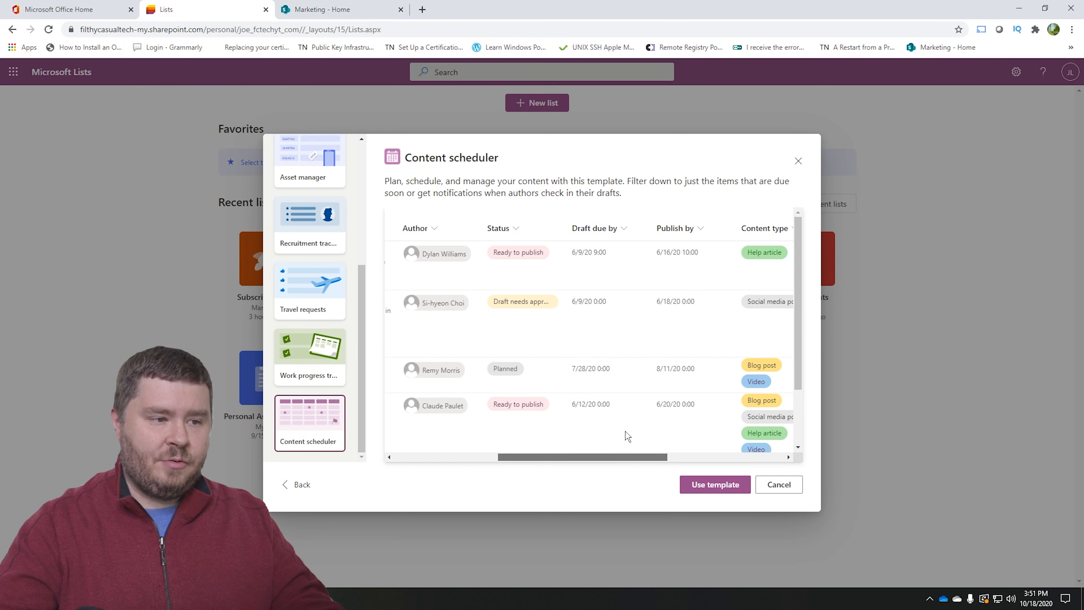
scroll(648, 437, right, 10)
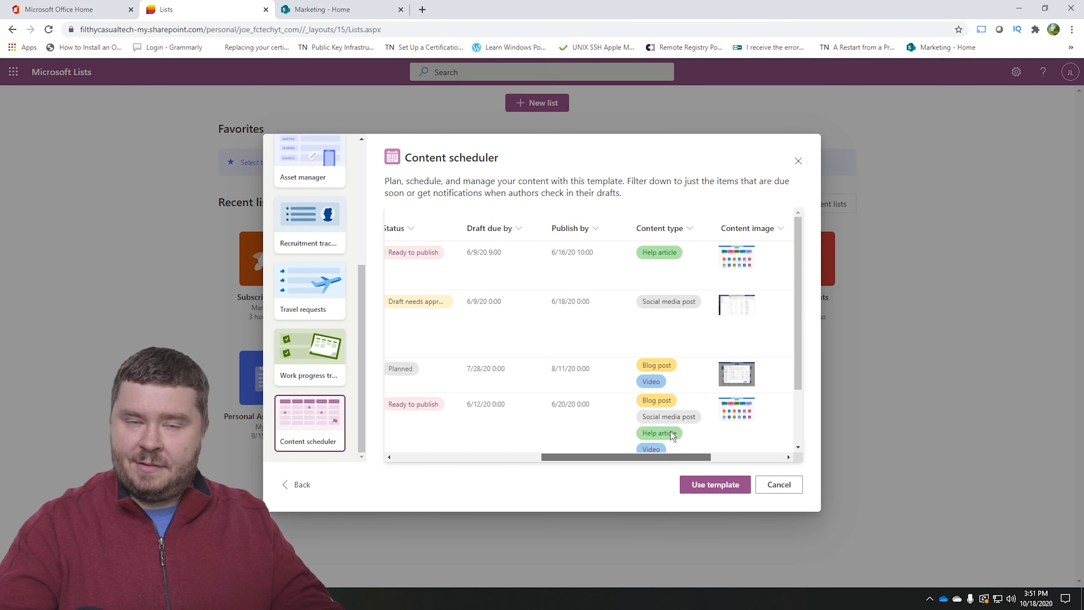
scroll(747, 440, right, 2)
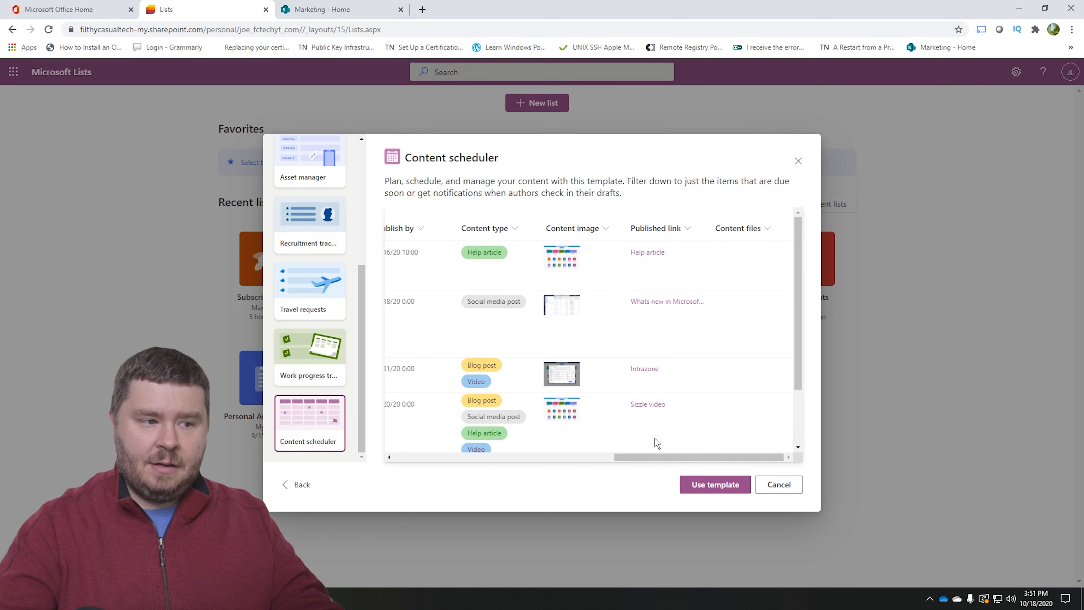
drag(680, 455, 384, 438)
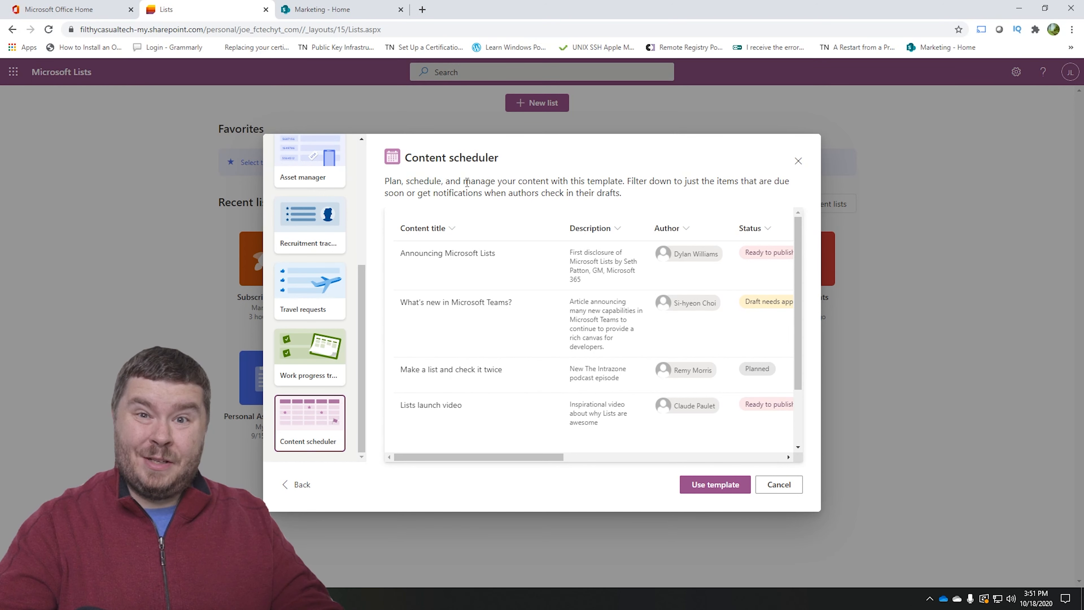
drag(463, 183, 644, 202)
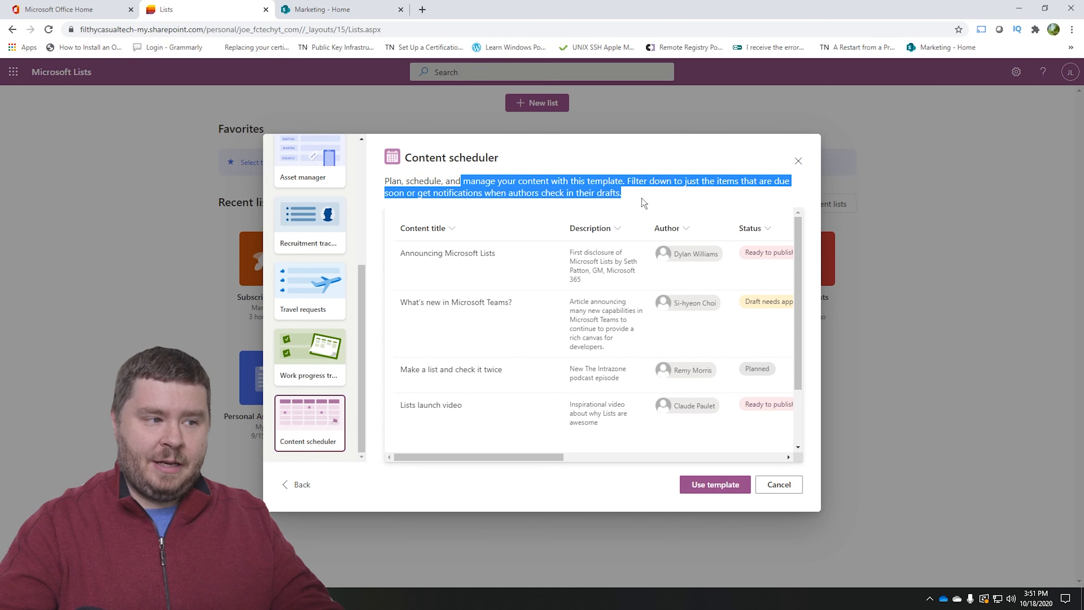
click(649, 202)
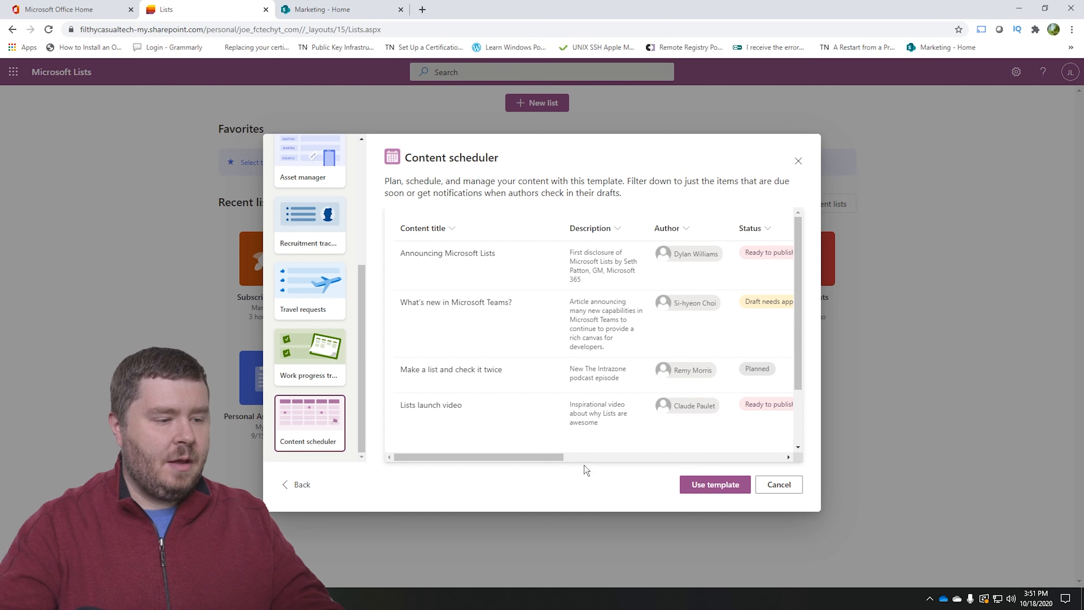
Step: Use the template and name the list Social Media Tracking, with a dark blue color and the light bulb icon
click(714, 485)
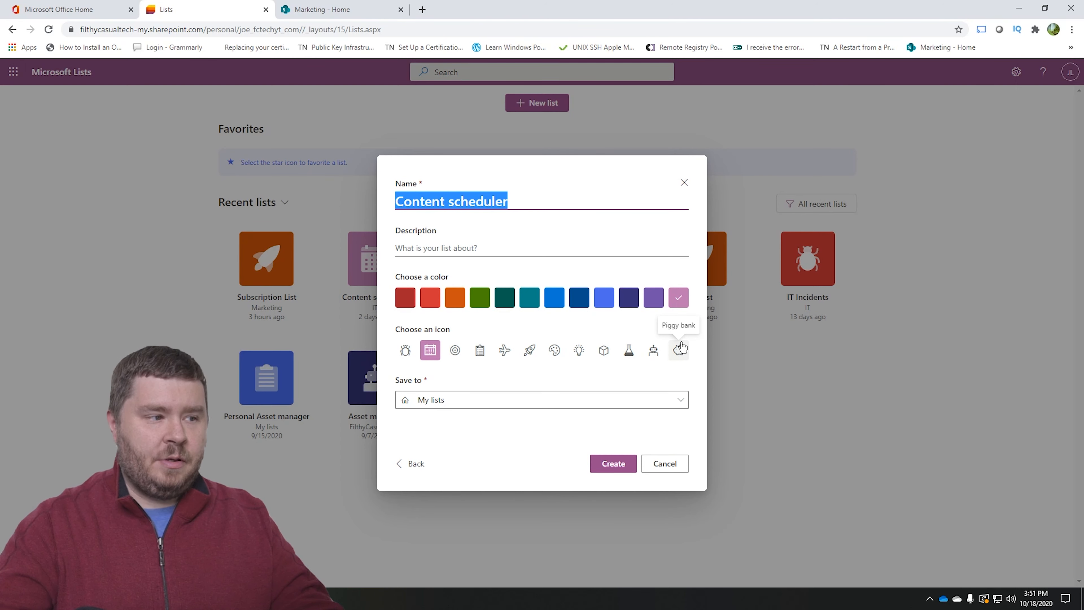
key(BackSpace)
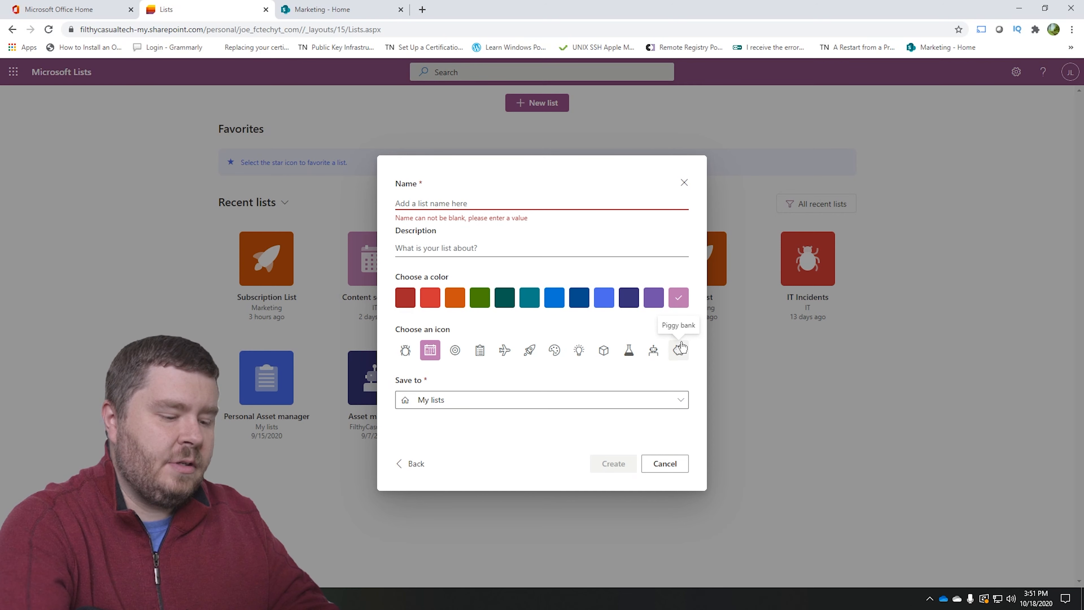
text(Socia)
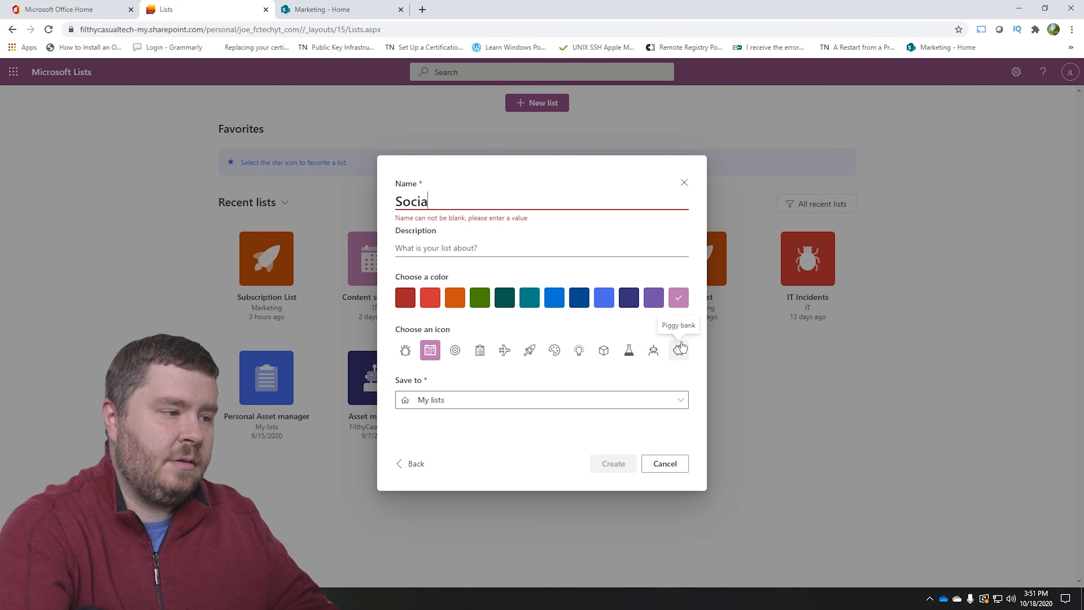
text(l Media Tra)
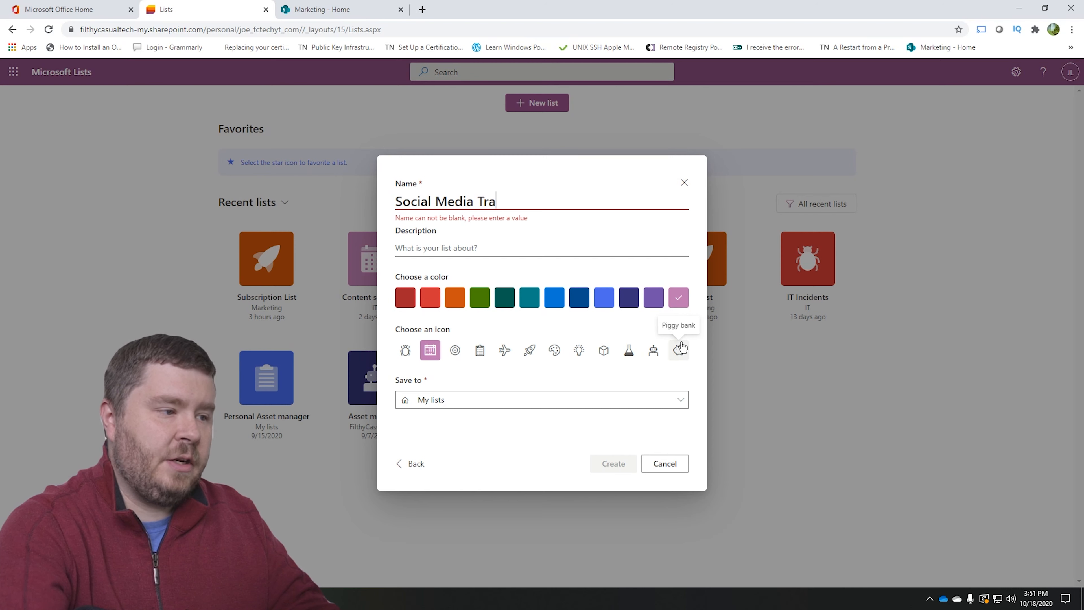
text(cking)
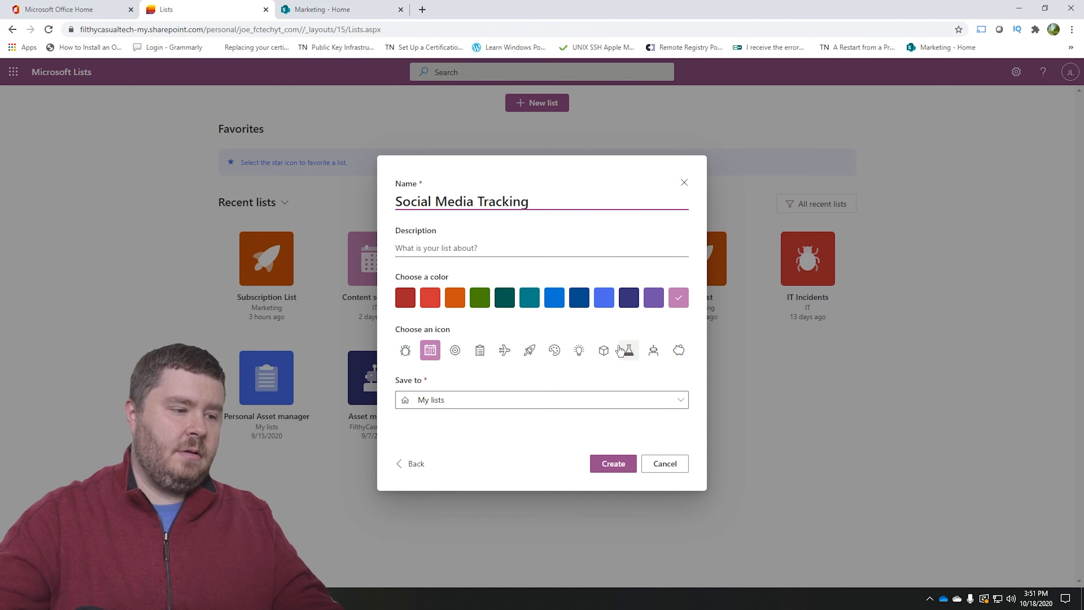
click(575, 301)
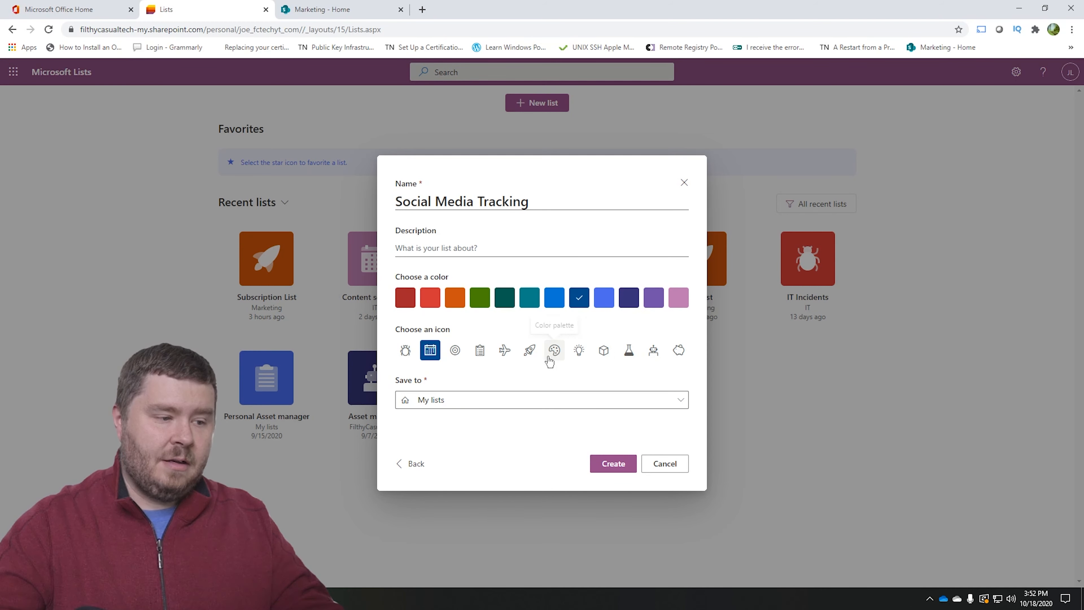
click(580, 357)
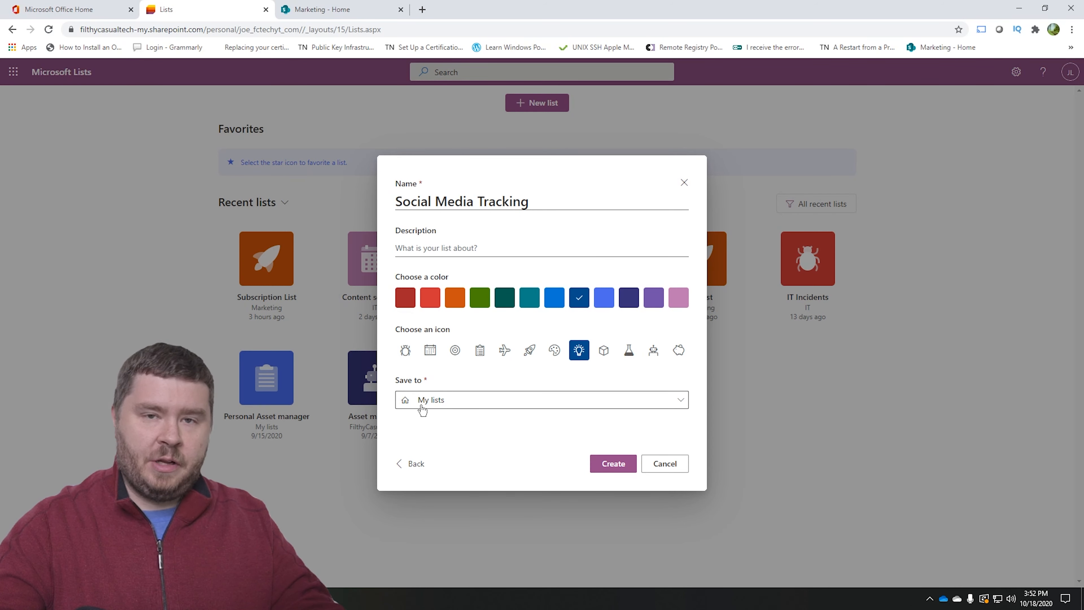
Step: Save the list to the Marketing site and create it with site navigation display enabled
click(666, 403)
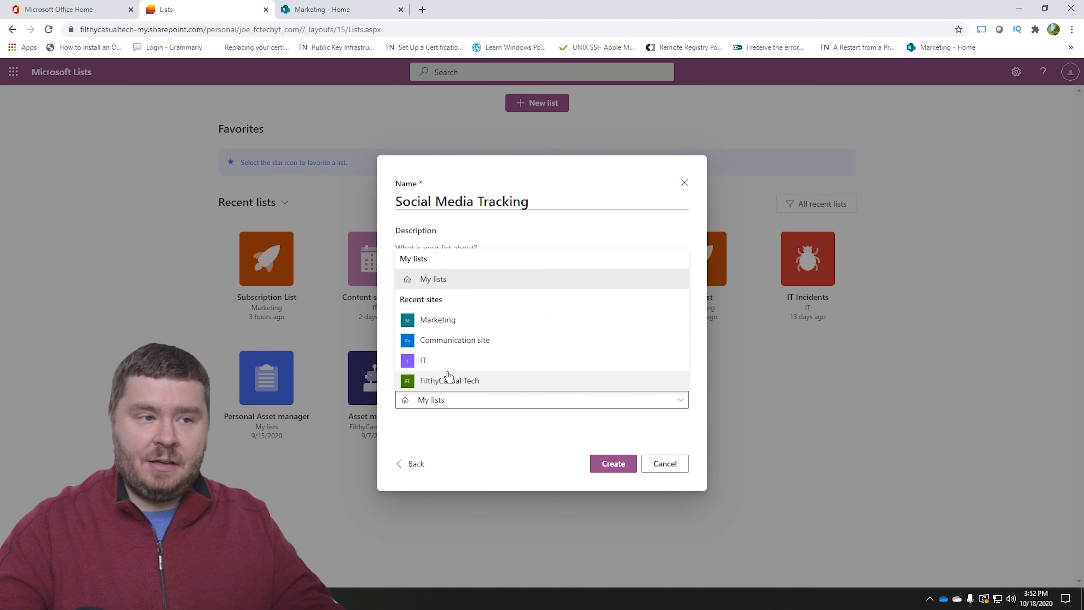
click(441, 326)
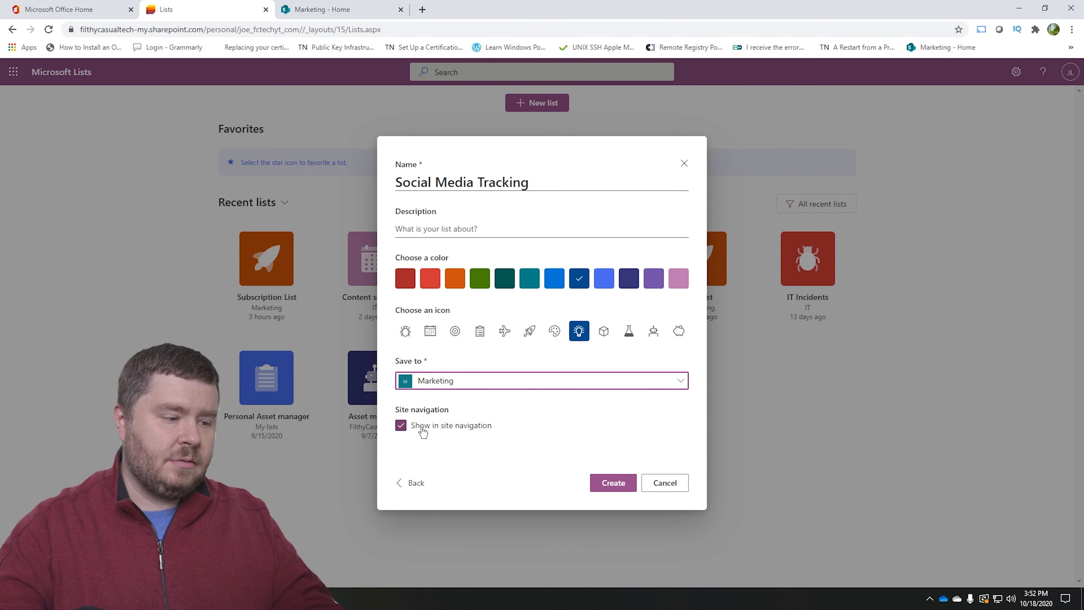
click(597, 486)
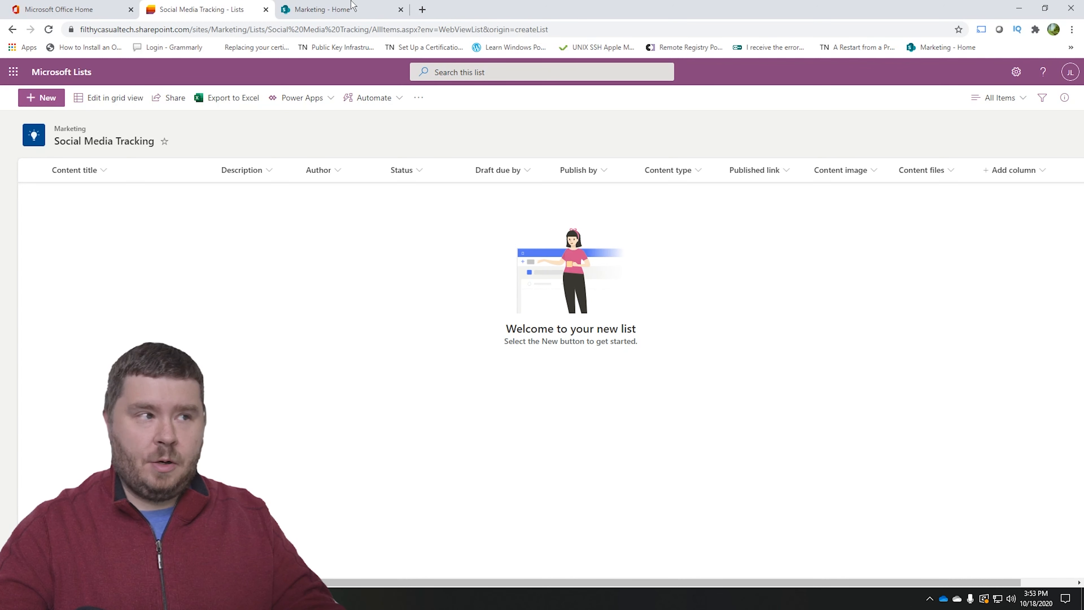
Step: Reload the Marketing SharePoint site, open Social Media Tracking from its site navigation, and look over the list's view options
click(338, 9)
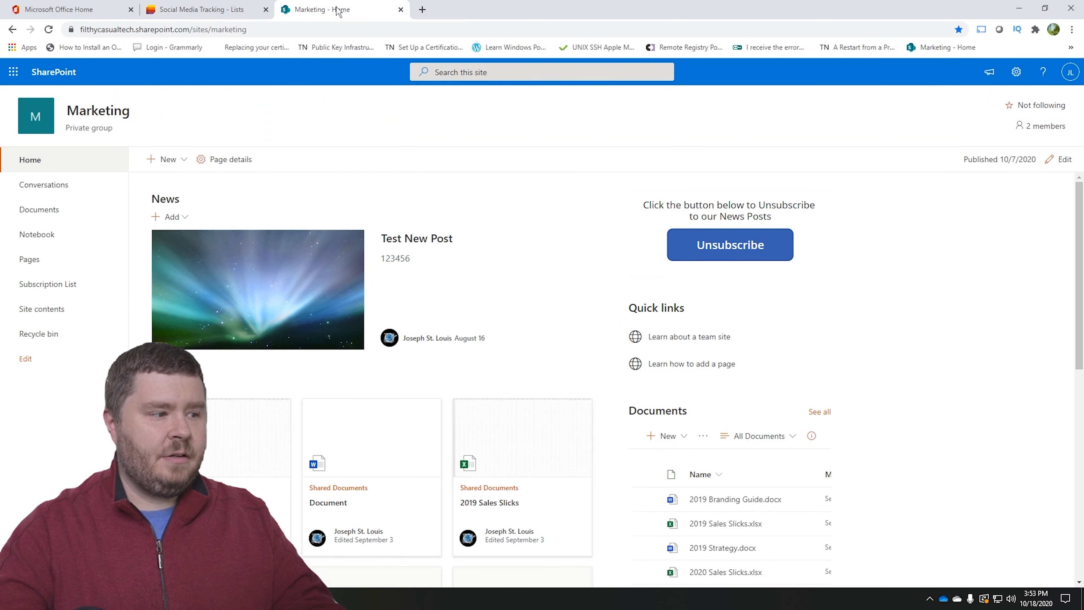
click(47, 31)
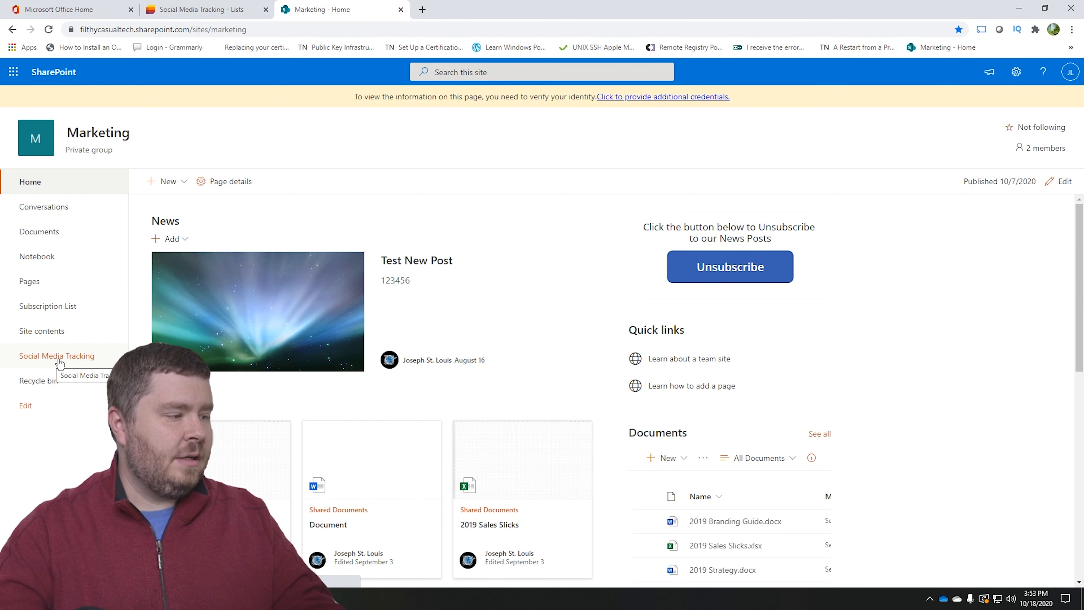
click(60, 358)
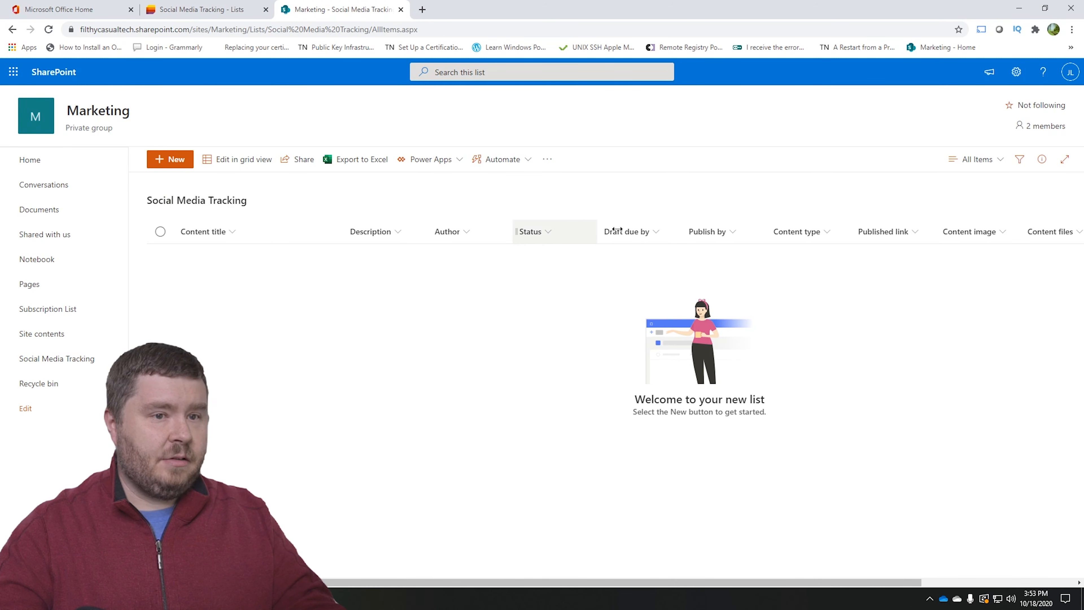
click(970, 160)
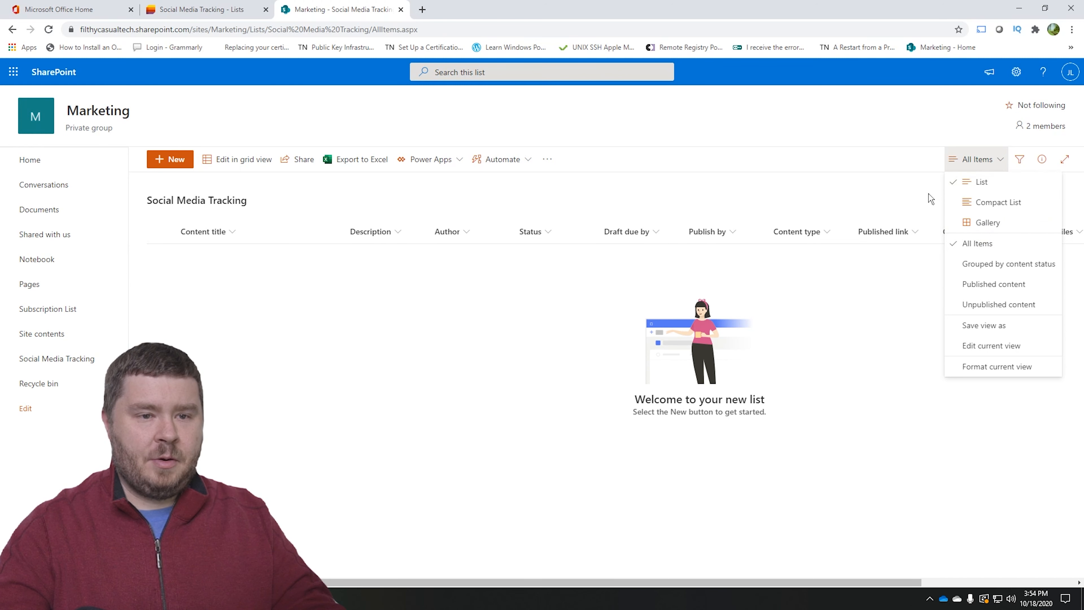
click(883, 194)
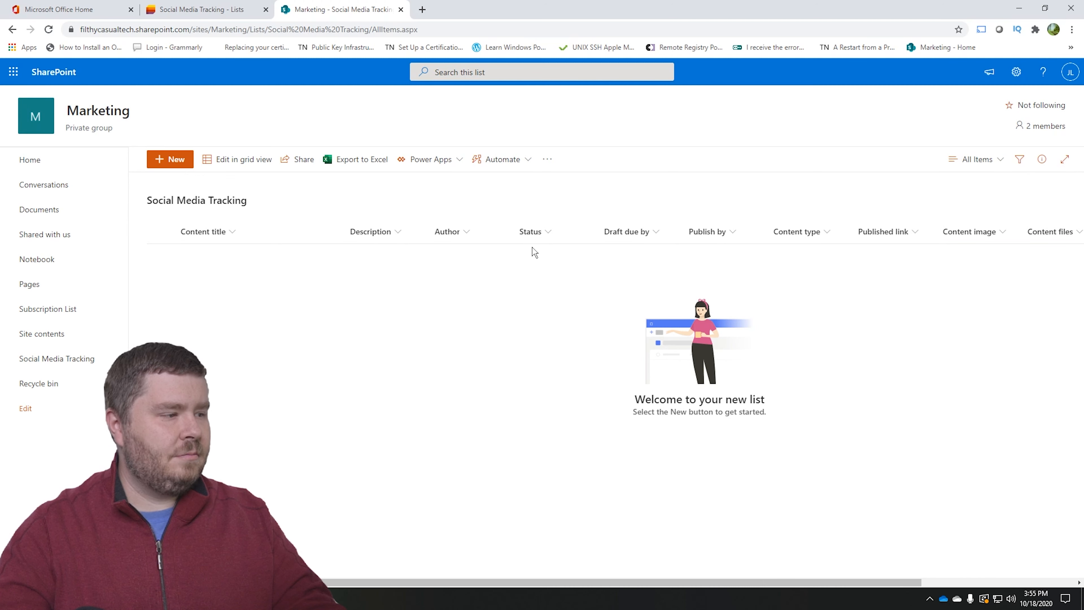
Step: Start a new item in Social Media Tracking and examine its description, status choices, and draft due date and time fields
click(171, 163)
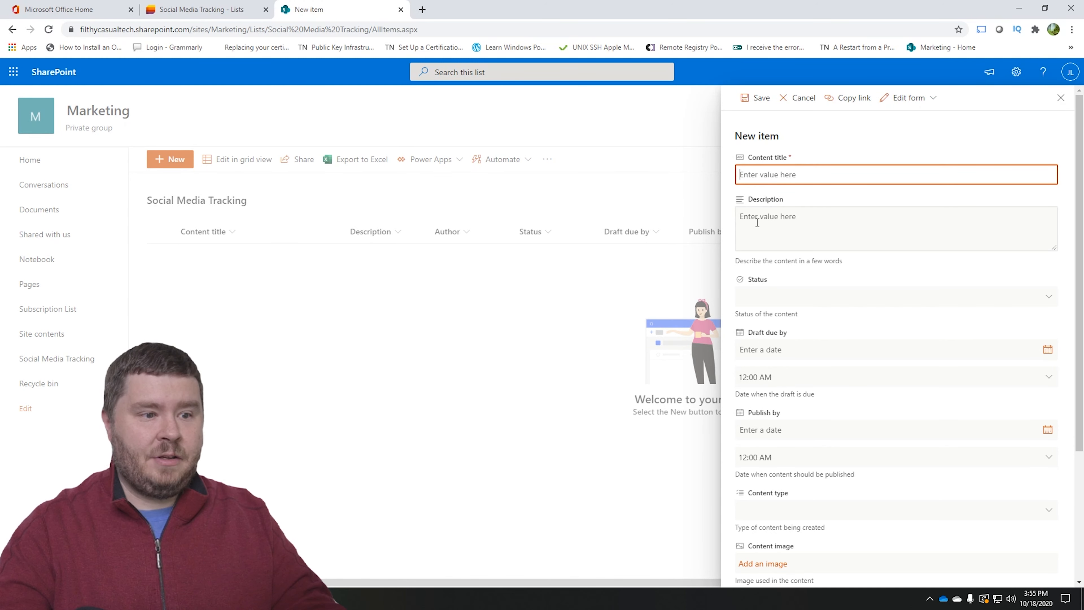
click(790, 226)
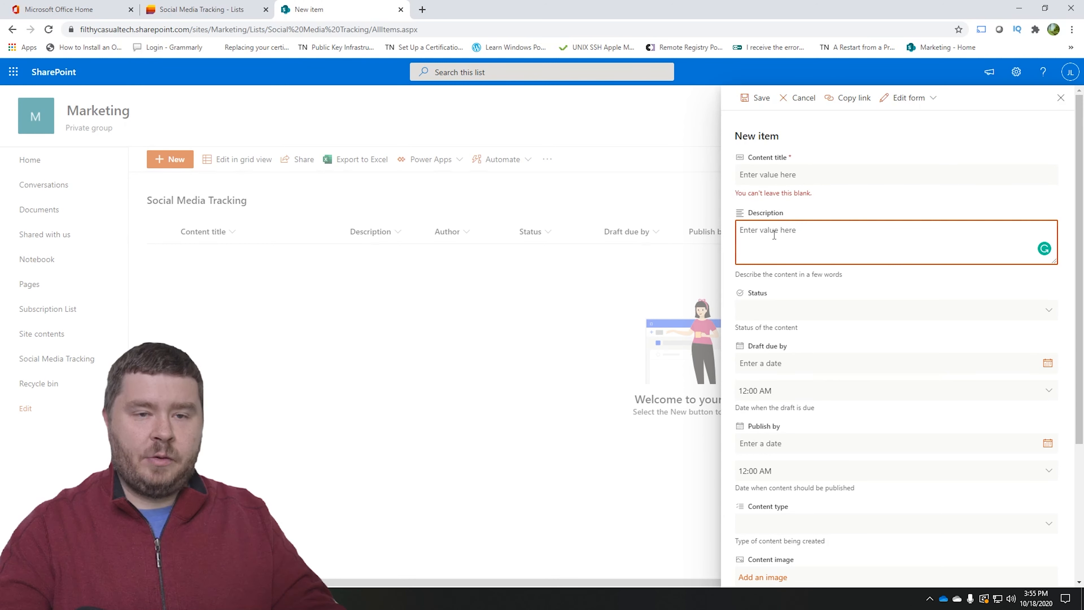
click(781, 307)
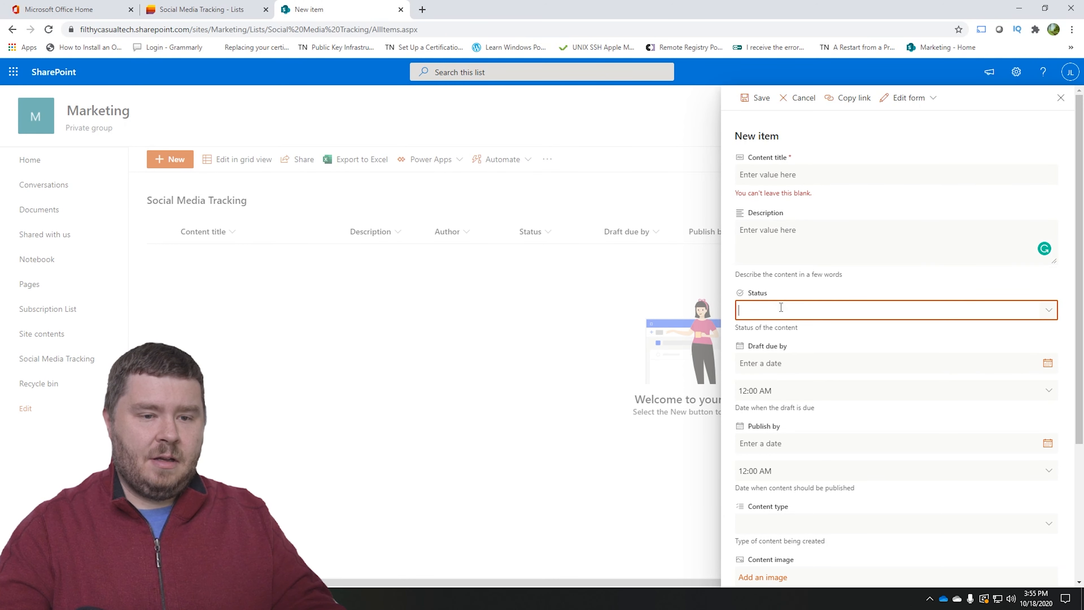
click(1050, 312)
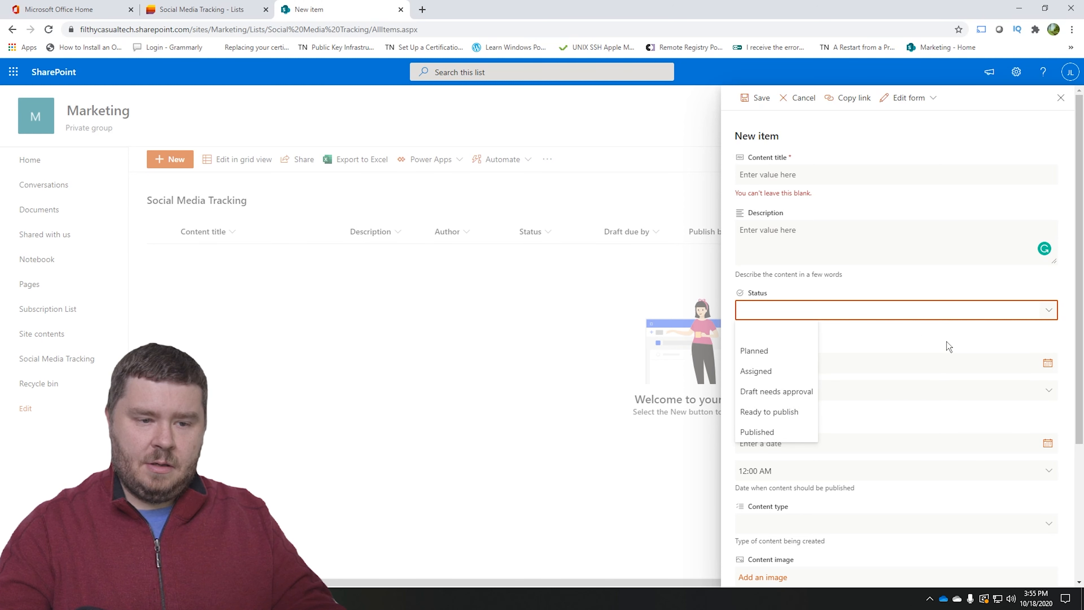
click(947, 357)
click(1051, 366)
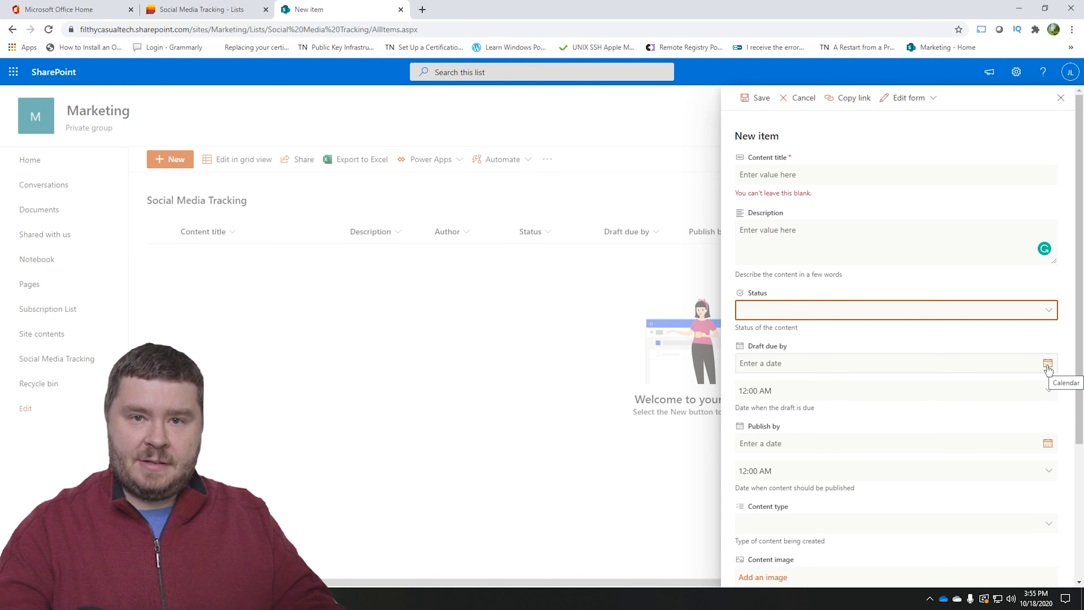
click(1048, 368)
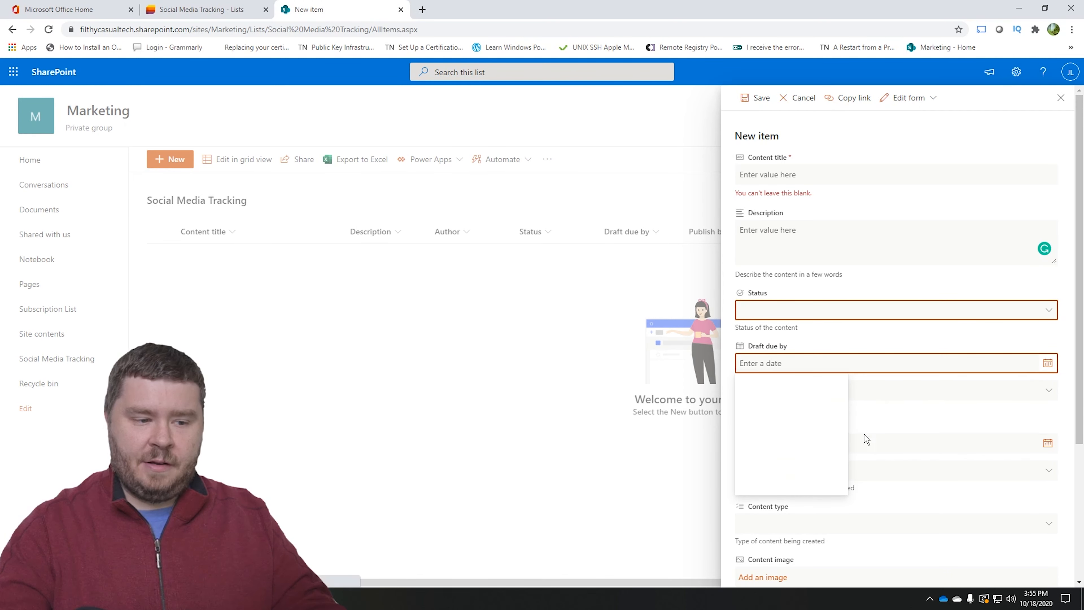
click(921, 387)
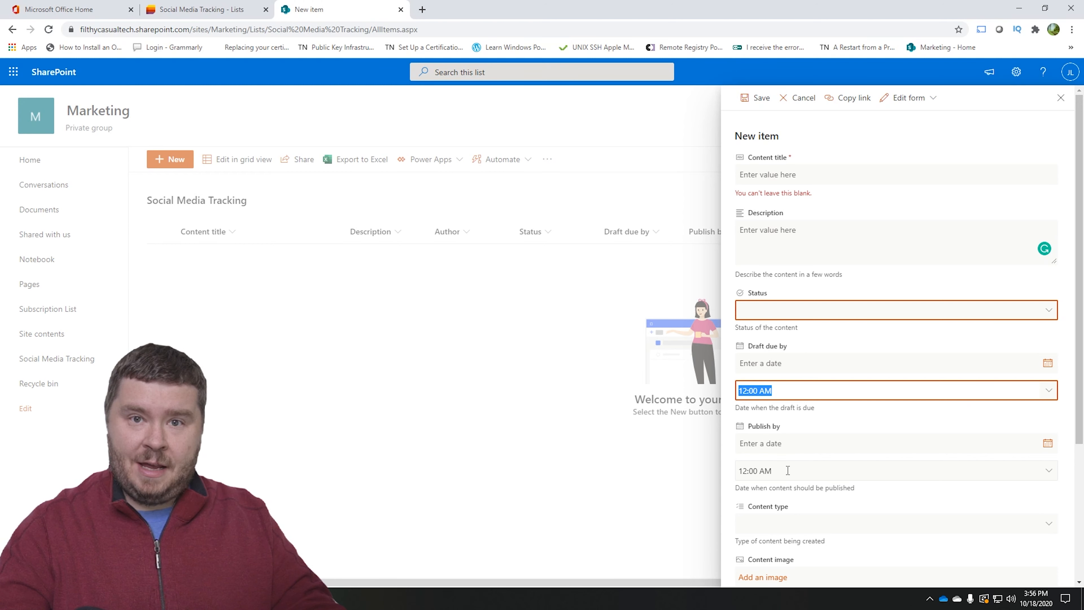
Step: Examine the content type choices available in the new item form
scroll(780, 475, down, 1)
click(1050, 468)
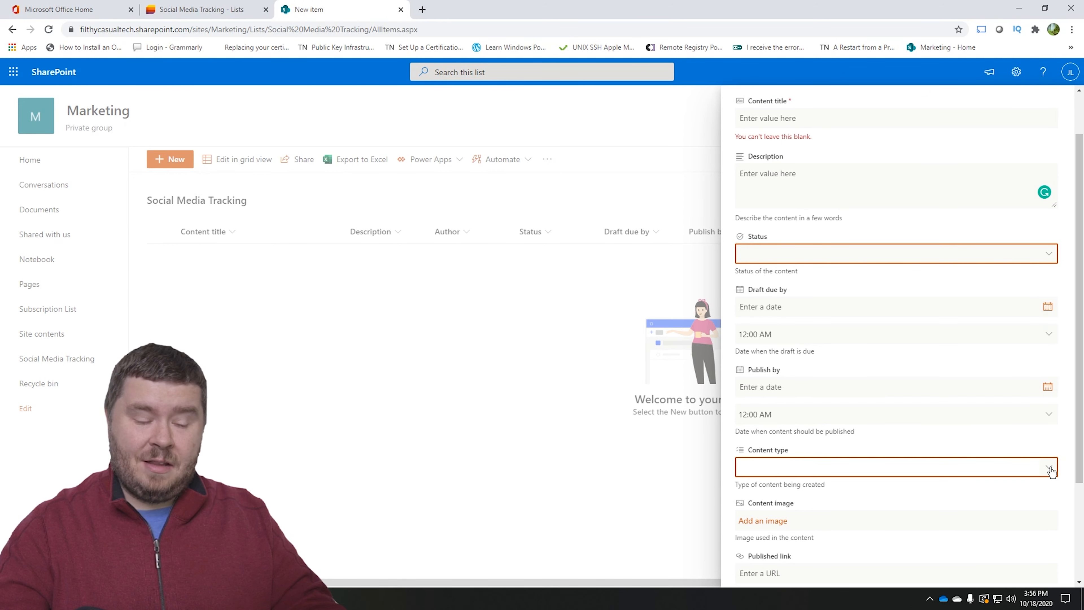
click(1051, 469)
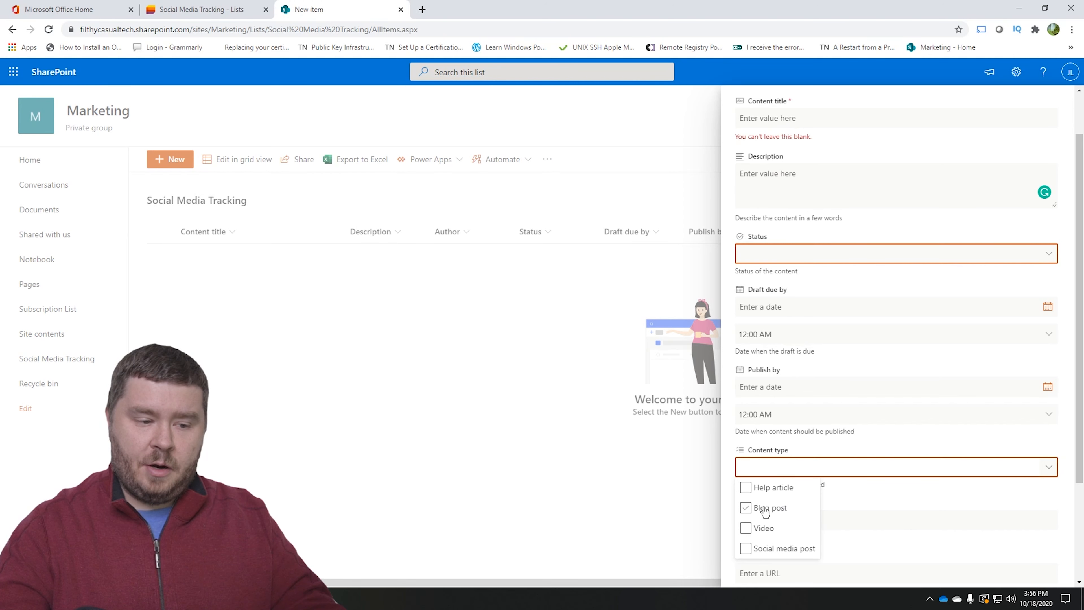
click(1051, 469)
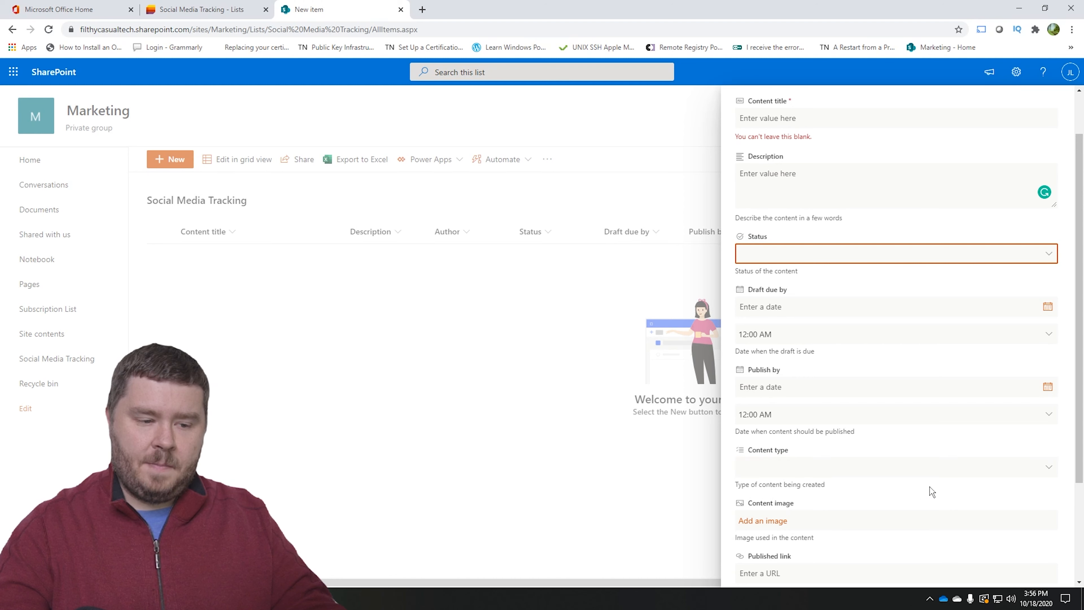
click(1038, 472)
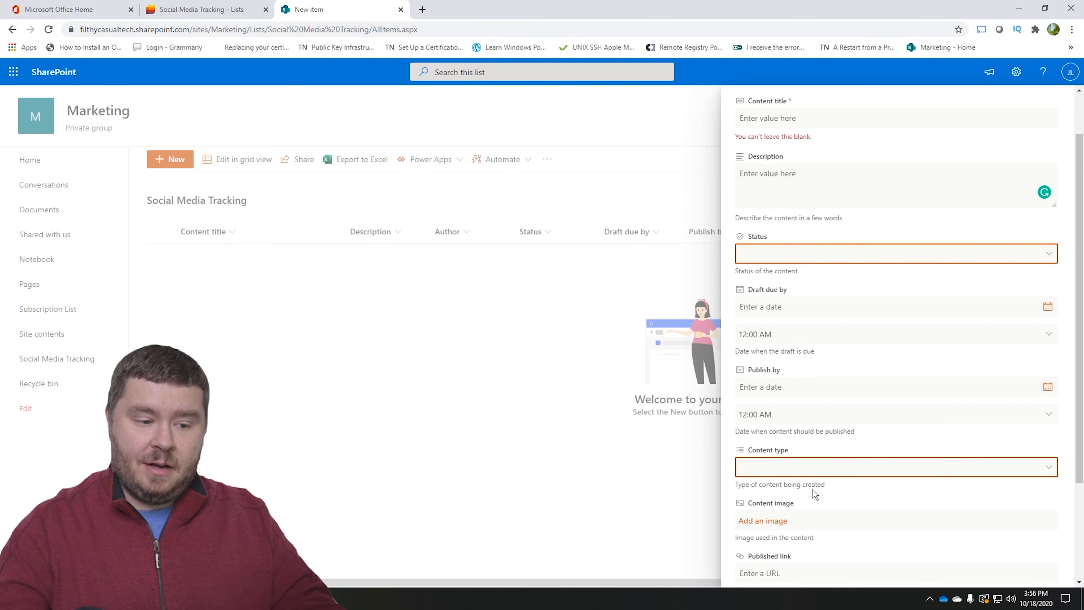
click(1048, 468)
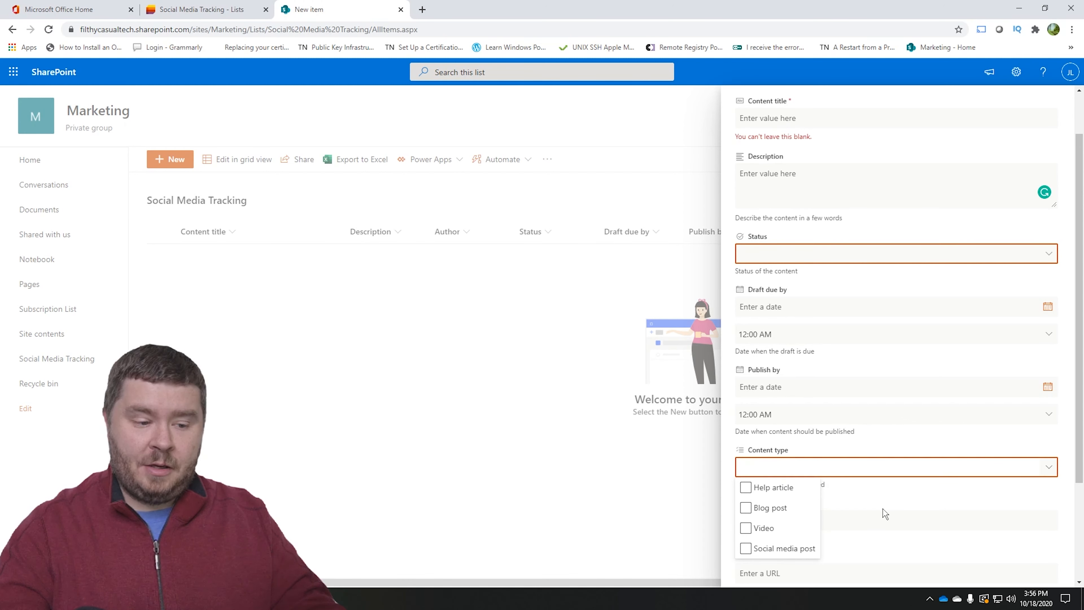
click(909, 507)
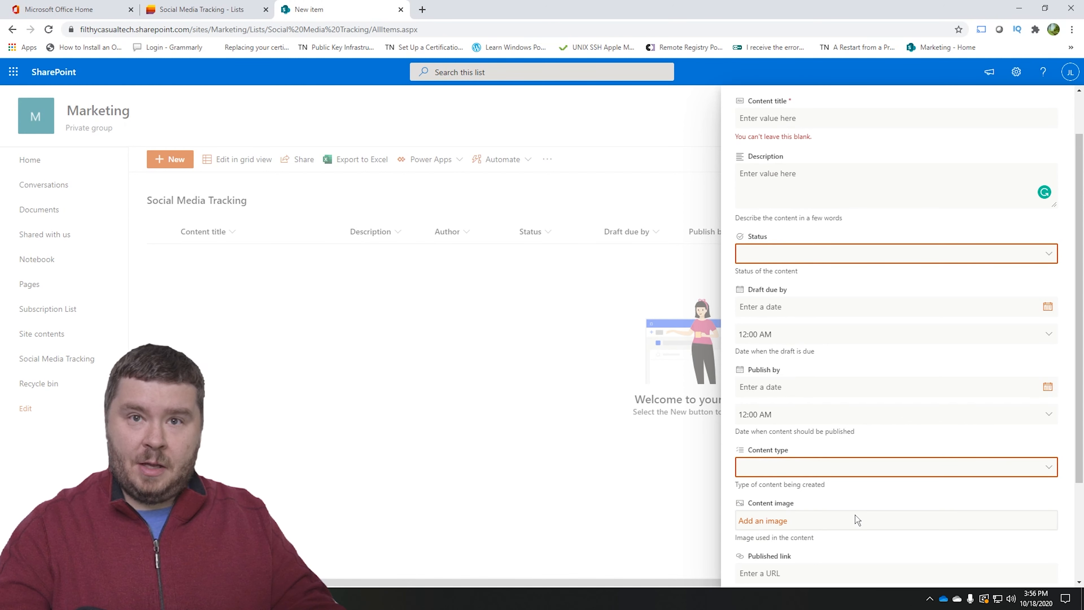
Step: Review the content image, published link and content files fields, and cancel the new item without saving
scroll(1016, 461, down, 1)
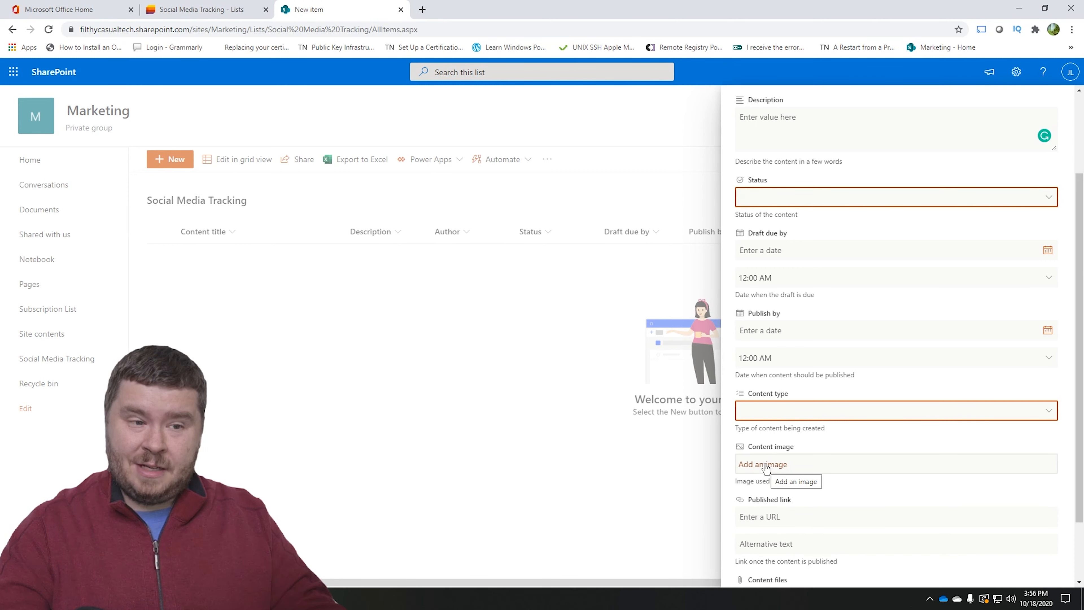
scroll(826, 479, down, 2)
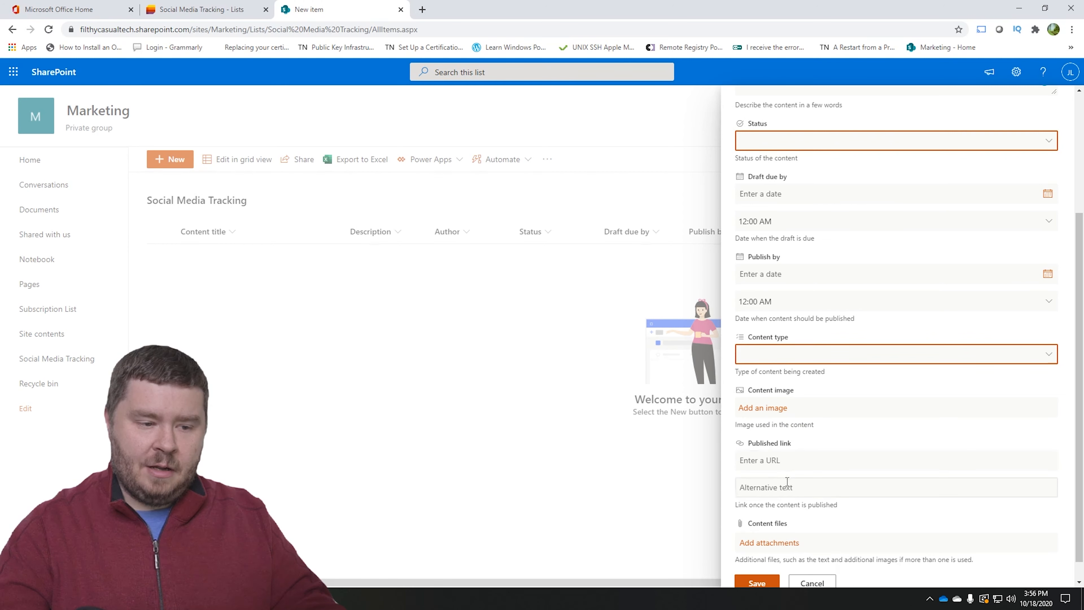
click(787, 463)
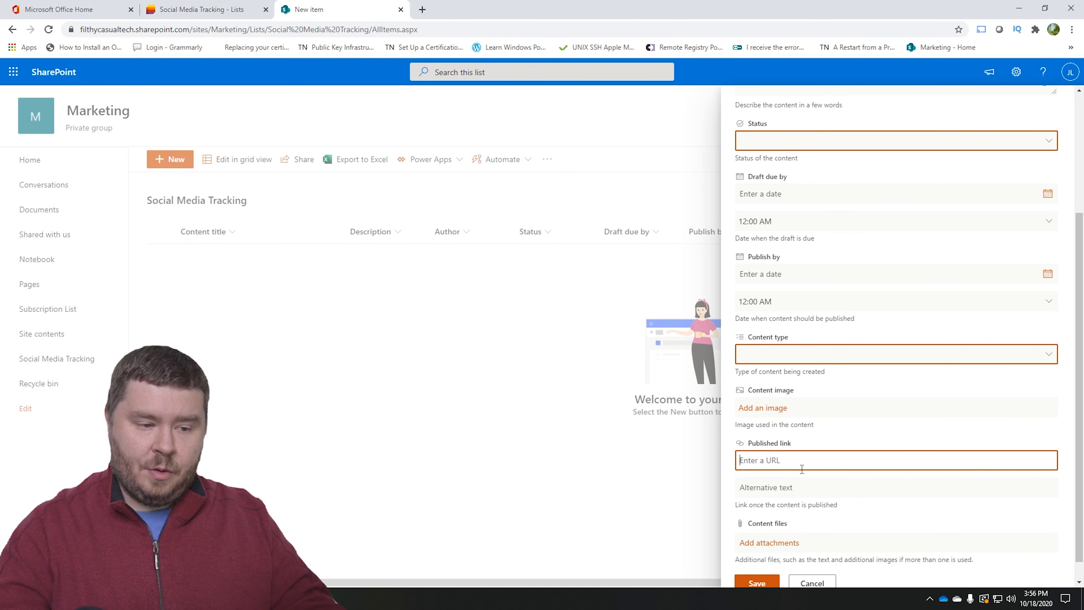
scroll(803, 479, down, 1)
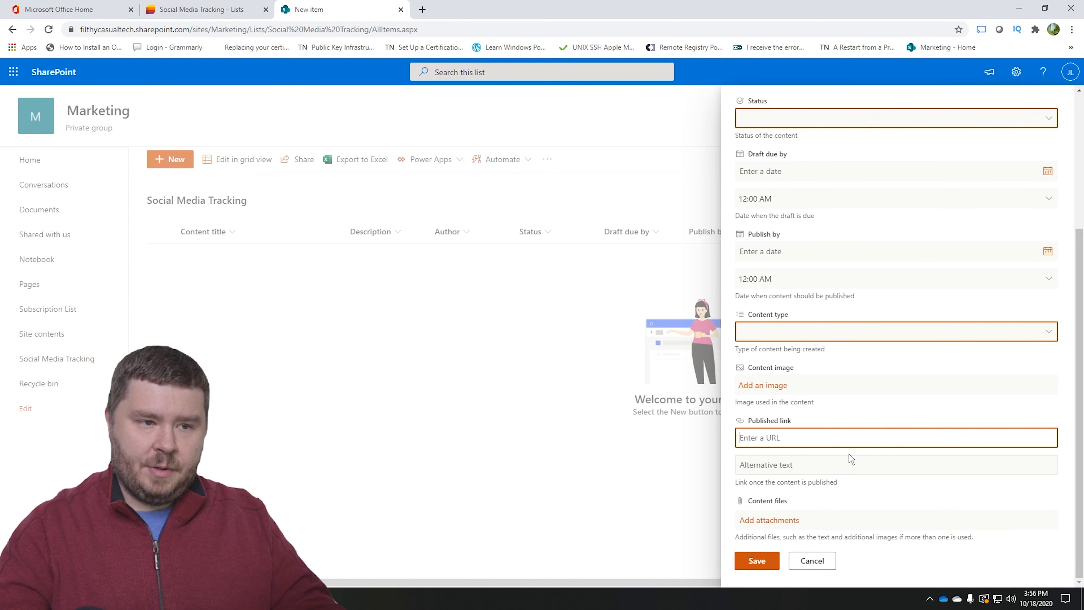
click(814, 562)
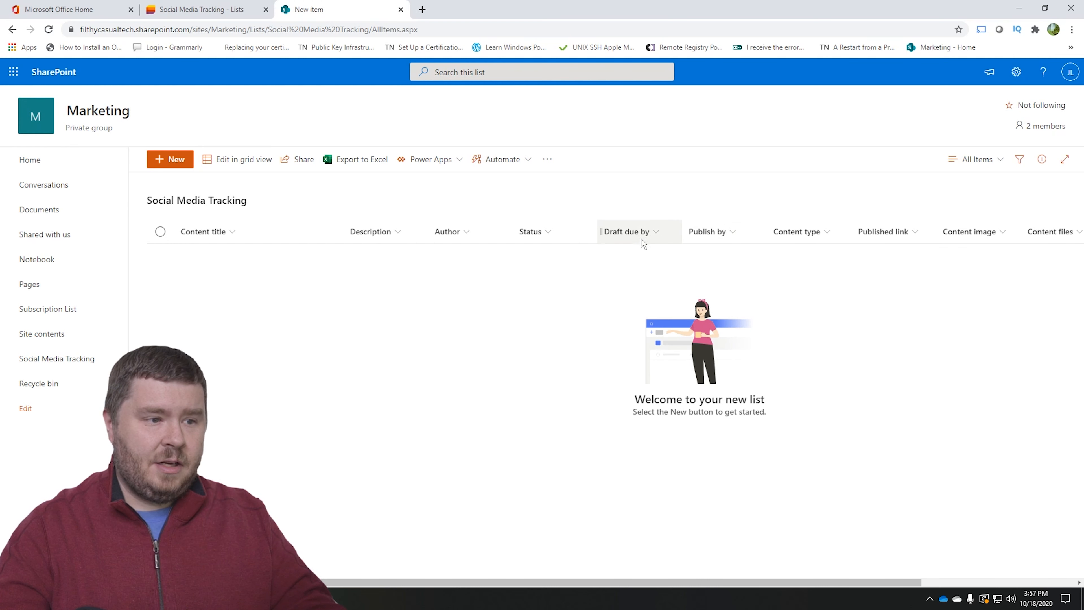
Step: Open the Status column's settings for editing, examine its choices and options, and close them without saving
click(551, 238)
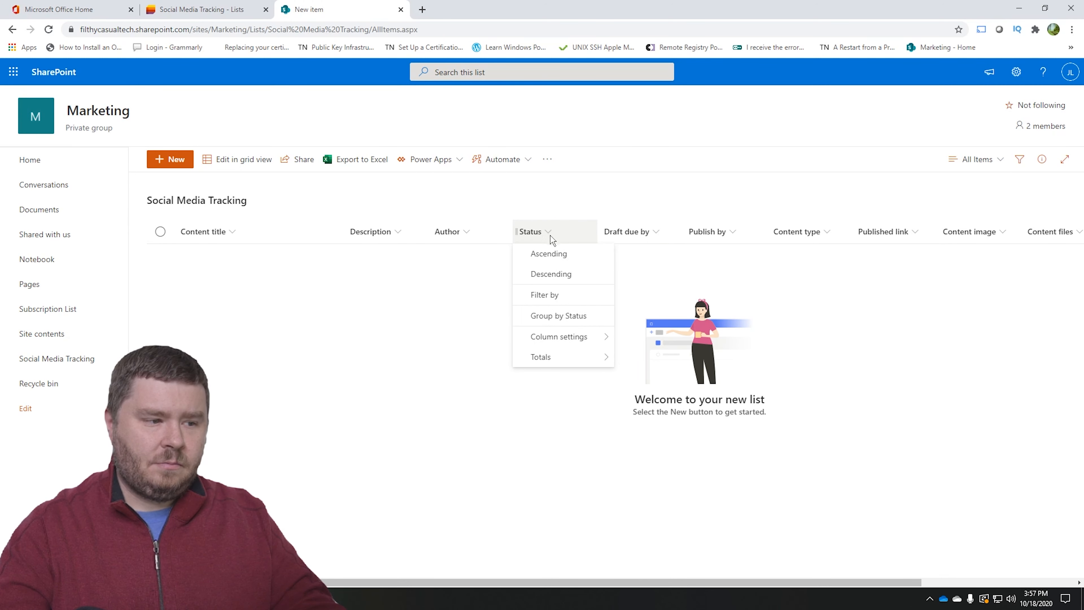
mouse_move(580, 341)
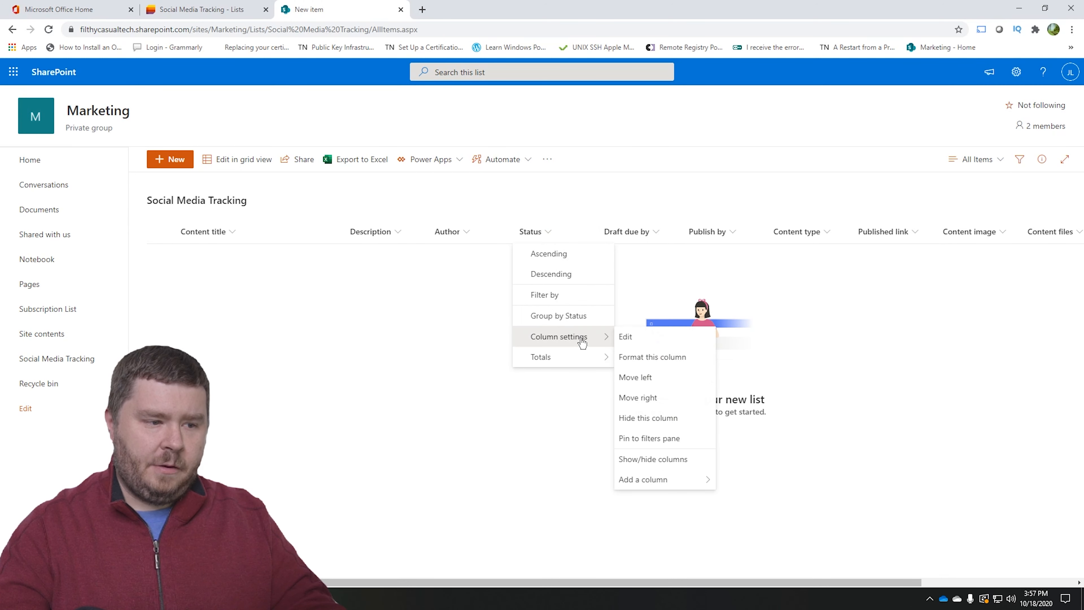
click(644, 342)
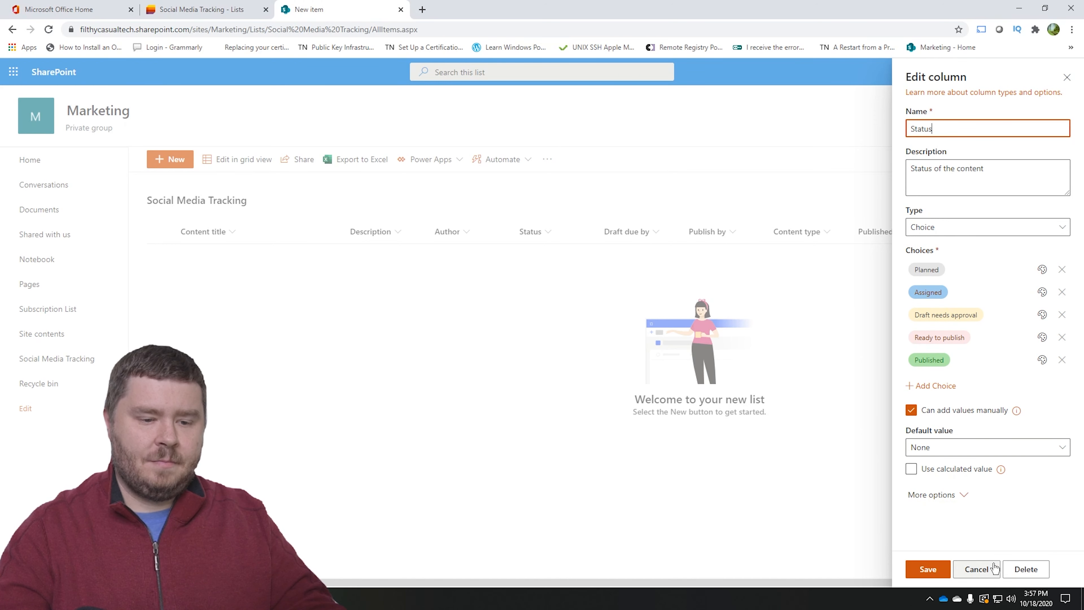
click(977, 569)
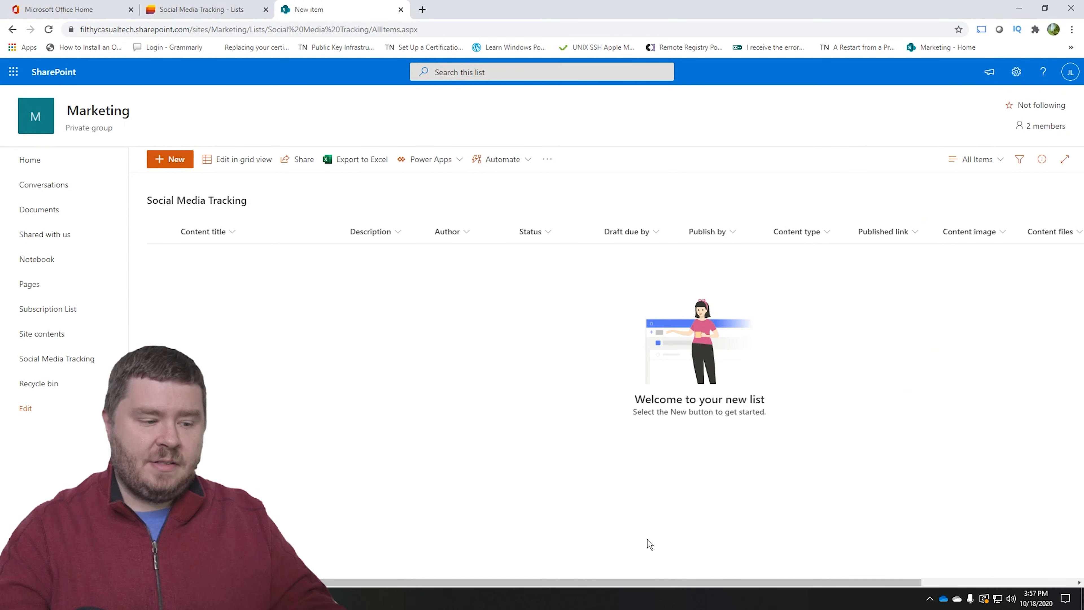
Step: Start a new Choice column between Content type and Published link, and name it Social Media Platform
mouse_move(852, 218)
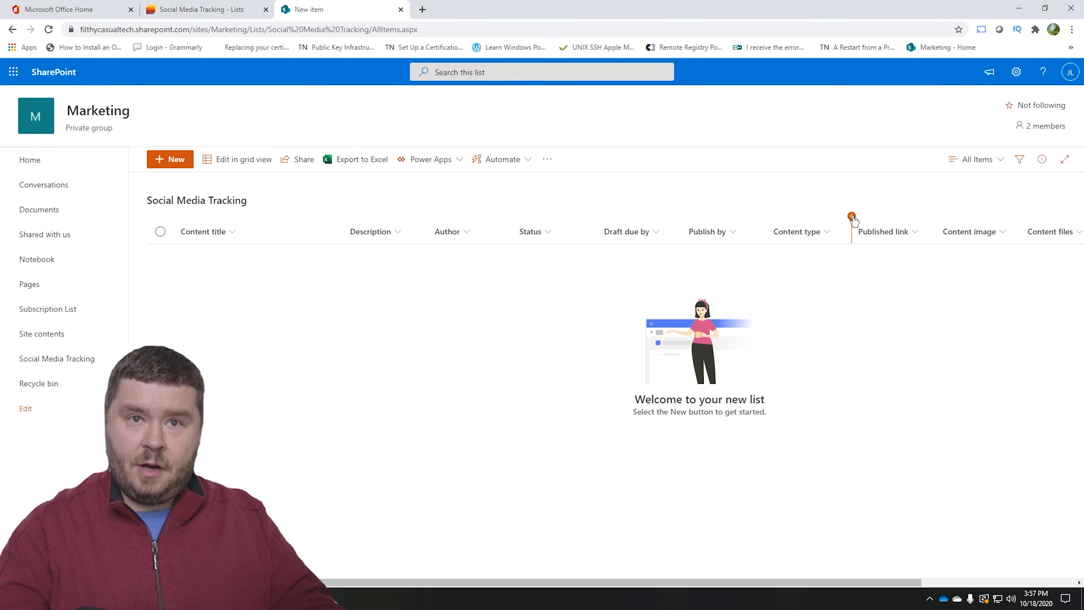
click(824, 231)
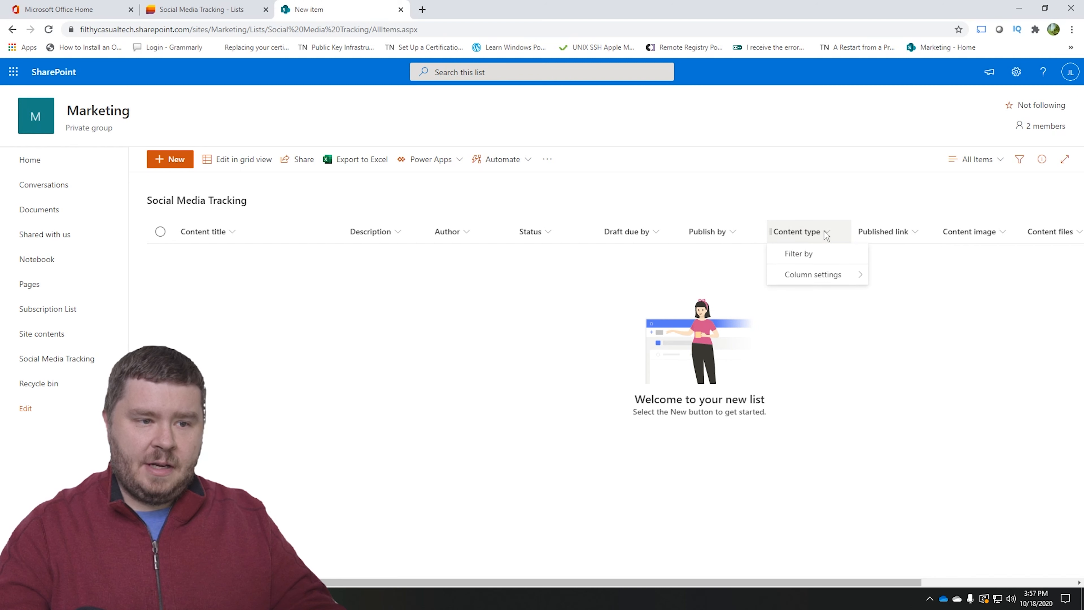
click(836, 209)
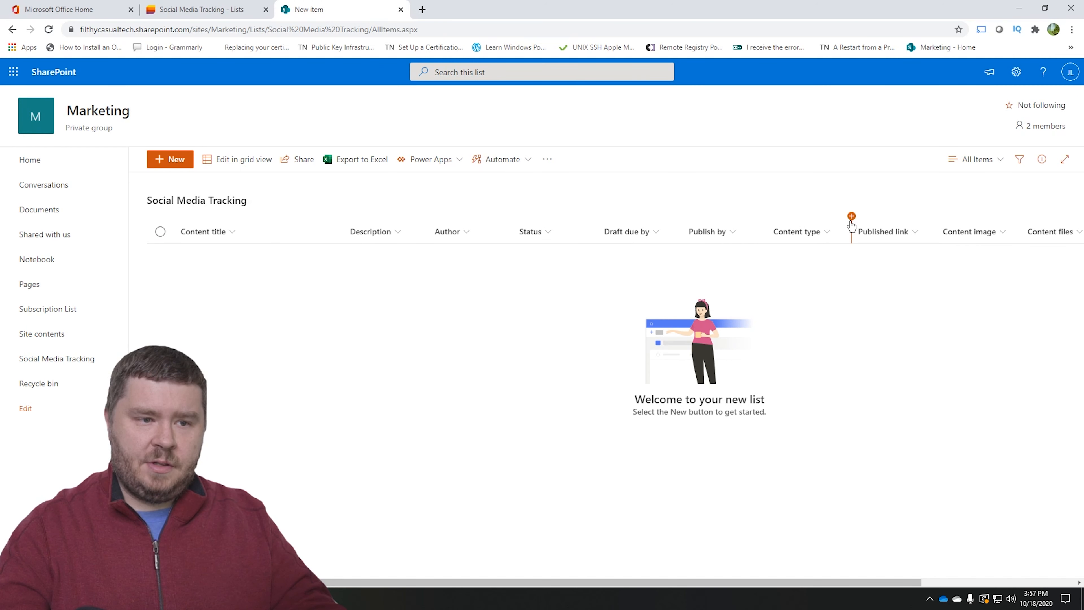
click(851, 217)
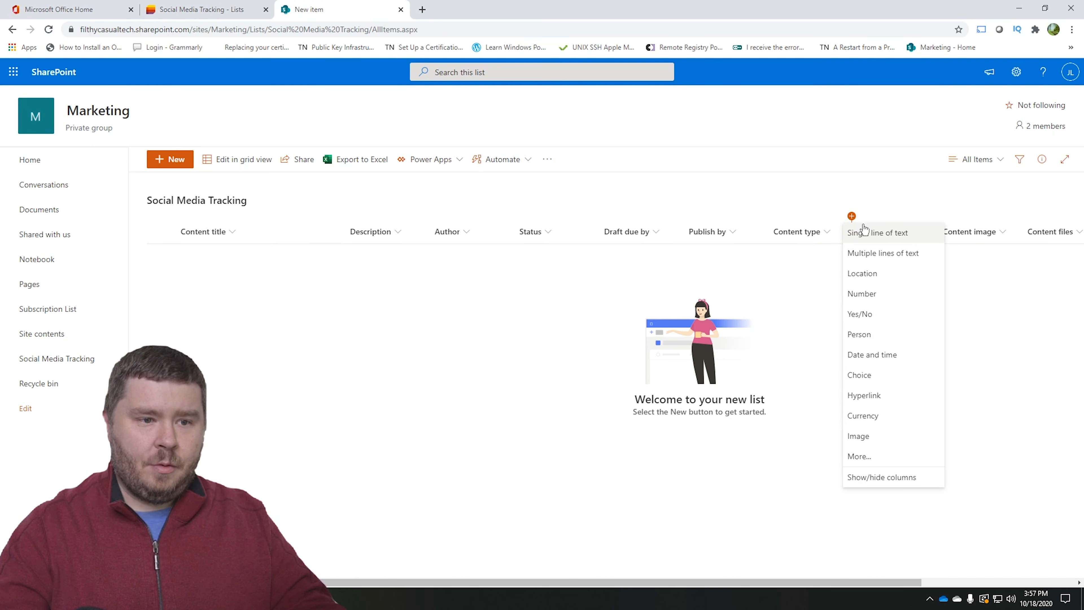
click(867, 376)
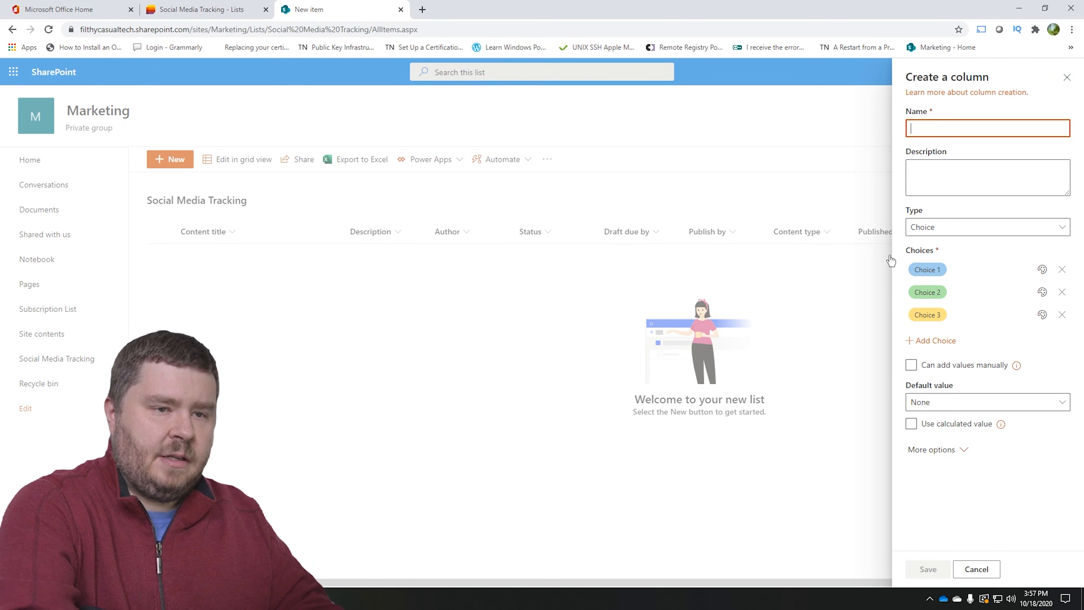
text(Social )
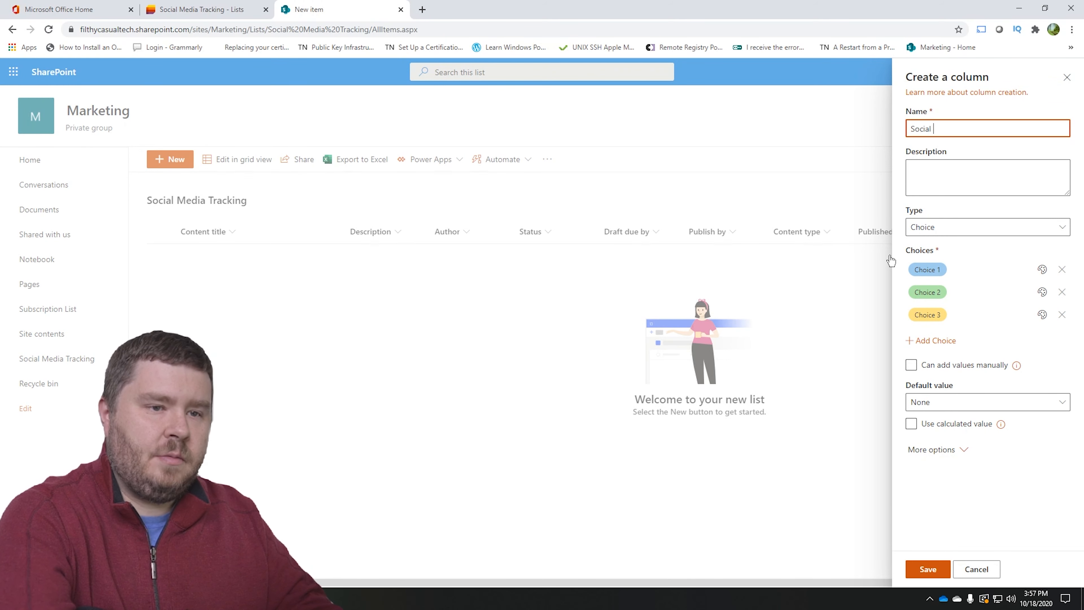
text(Media Pla)
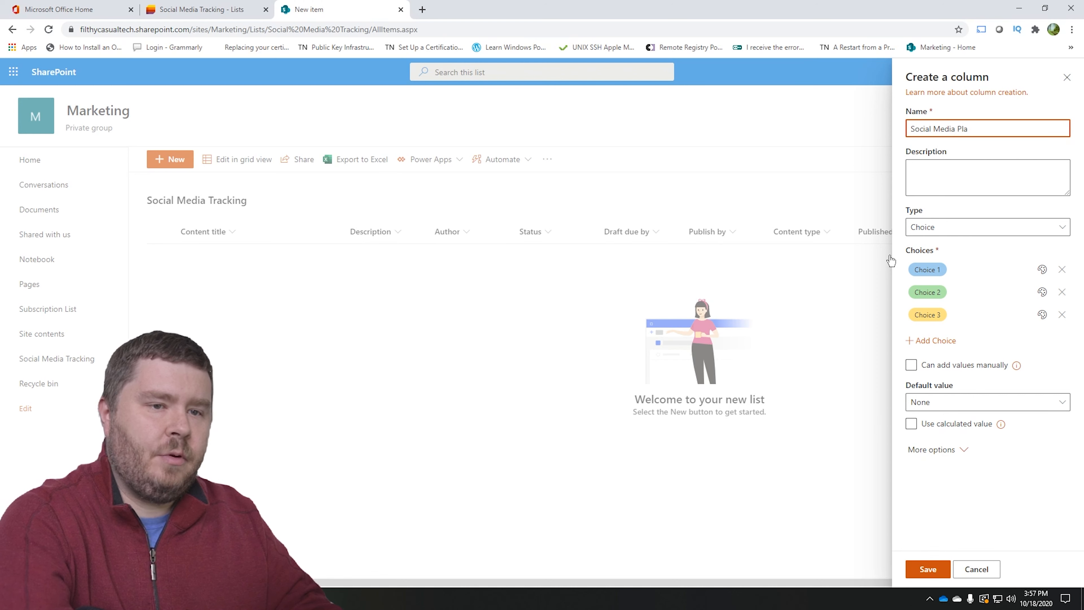
text(tform)
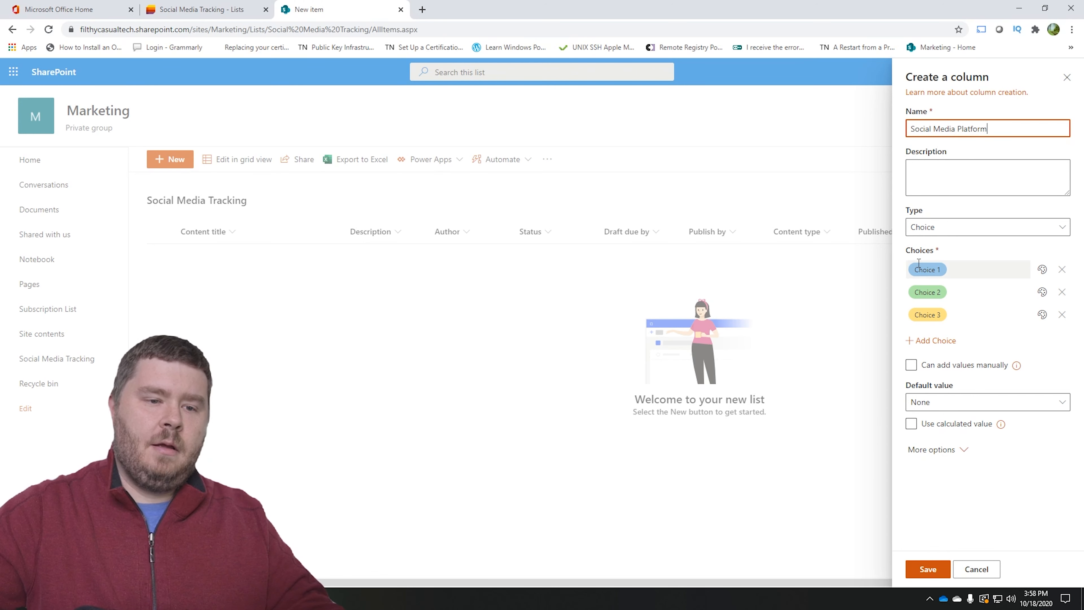
Step: Set the Social Media Platform column's choices to Facebook, Twitter and LinkedIn, and save the column
click(929, 270)
text(F)
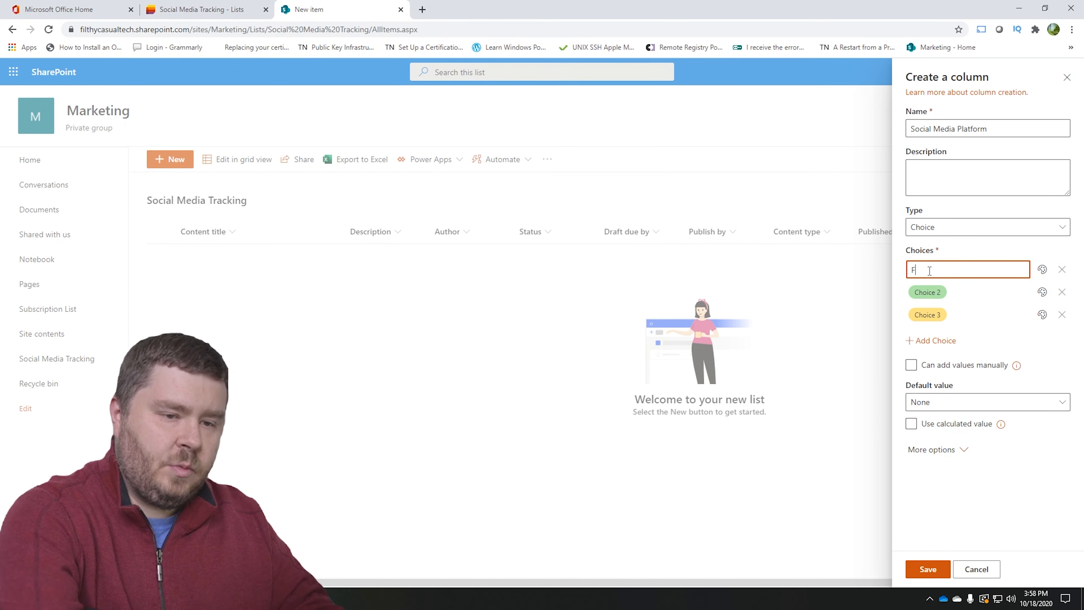
text(acebook)
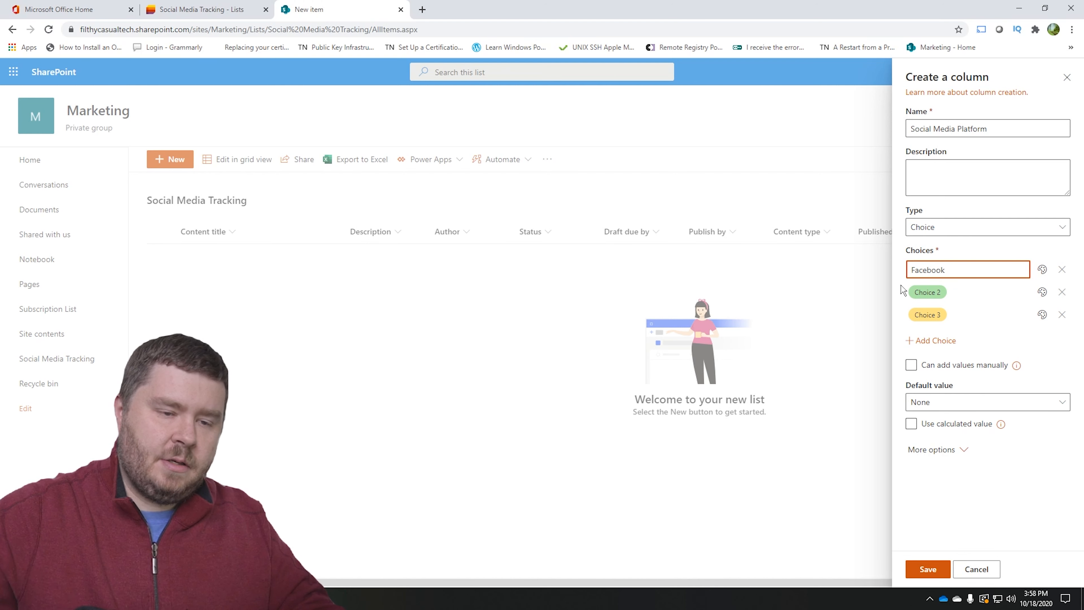
click(924, 291)
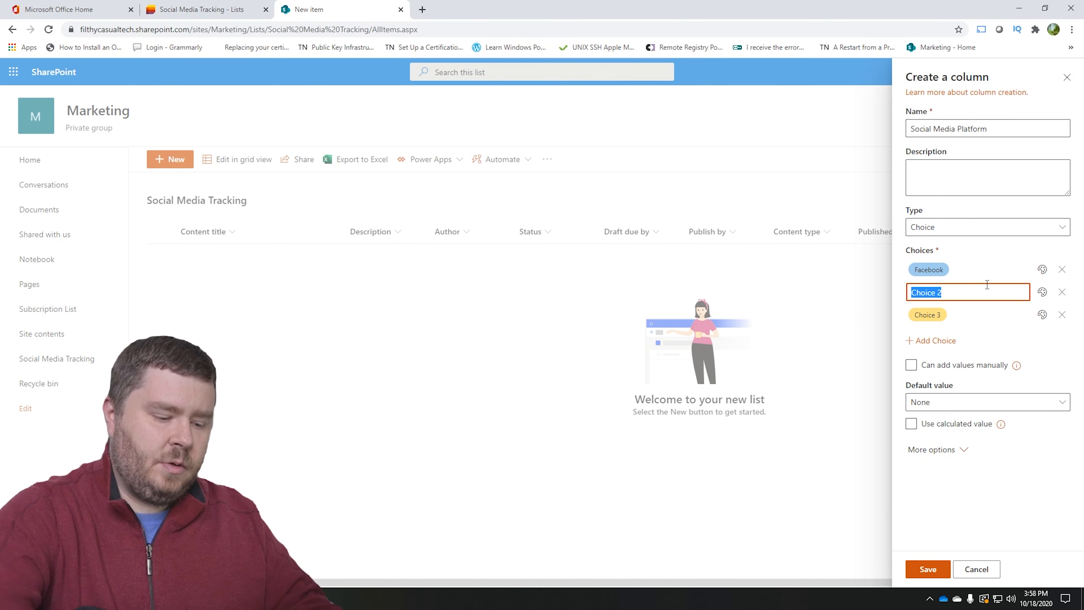
text(Twitter)
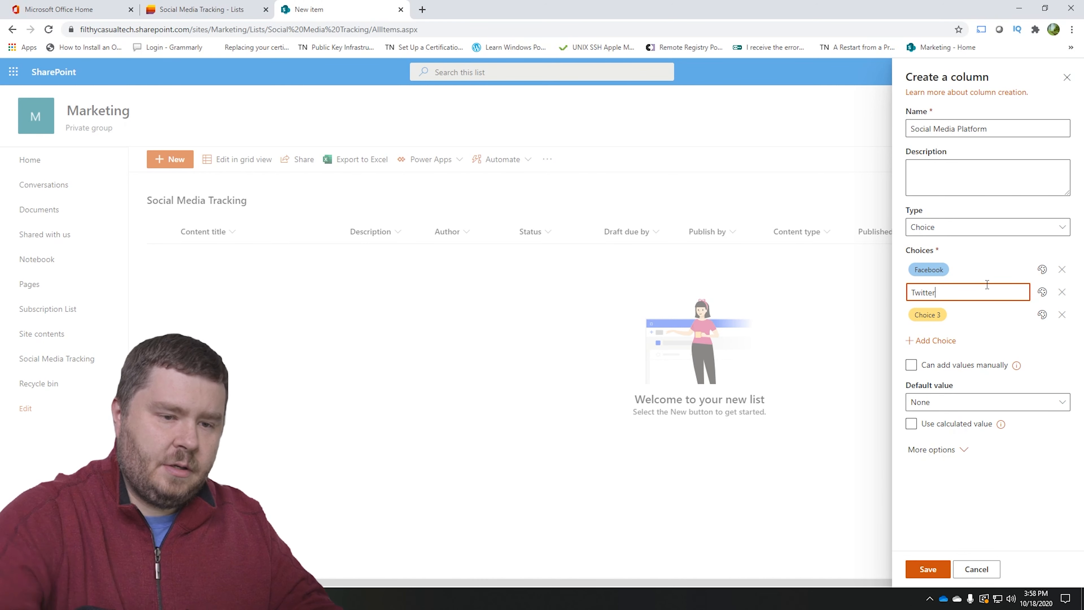
click(934, 313)
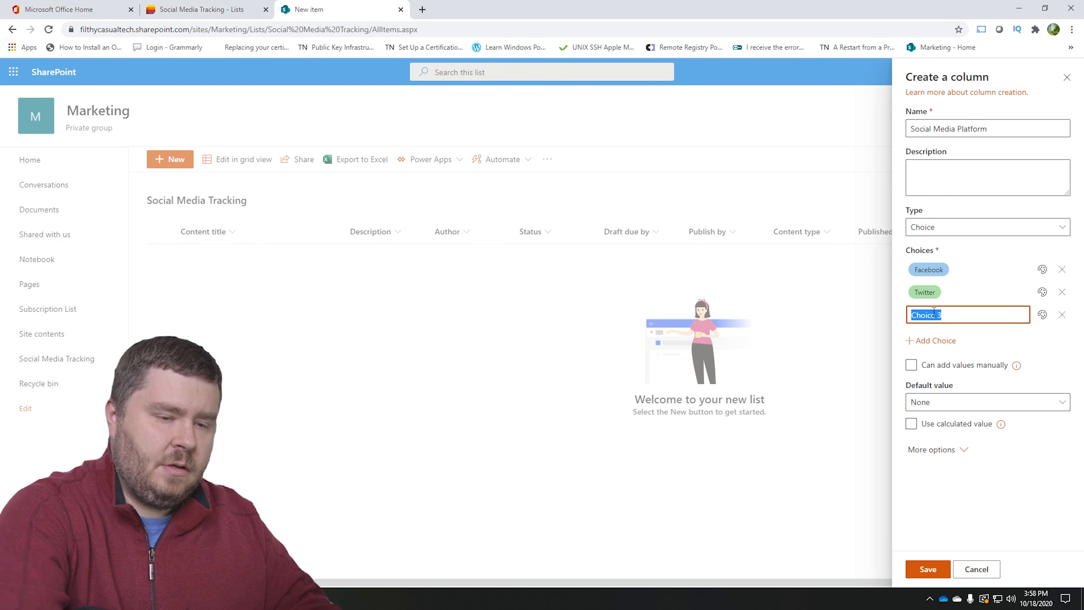
text(L)
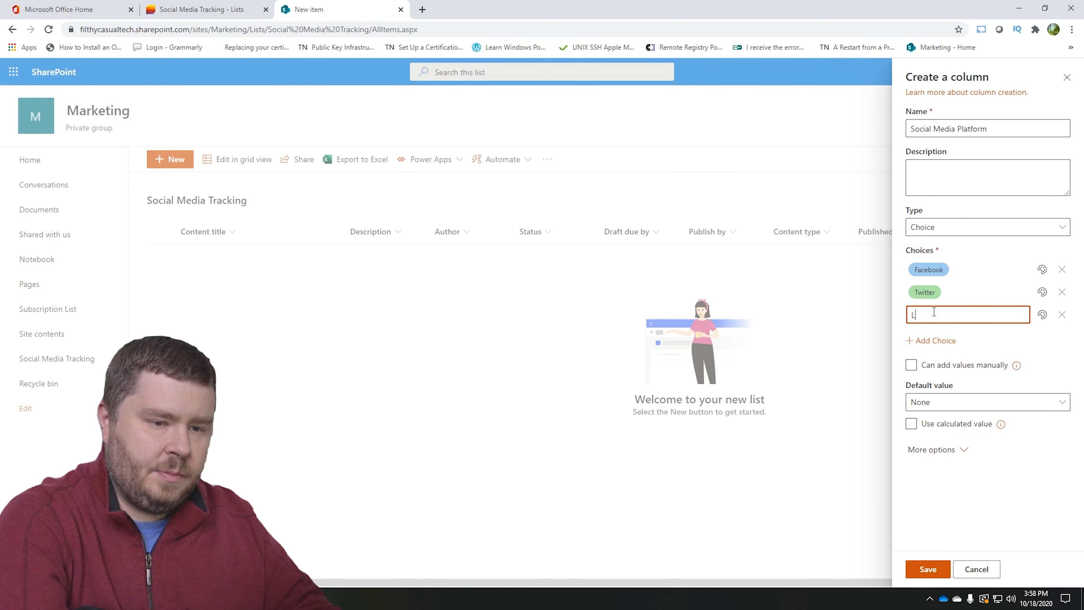
text(inkedIn)
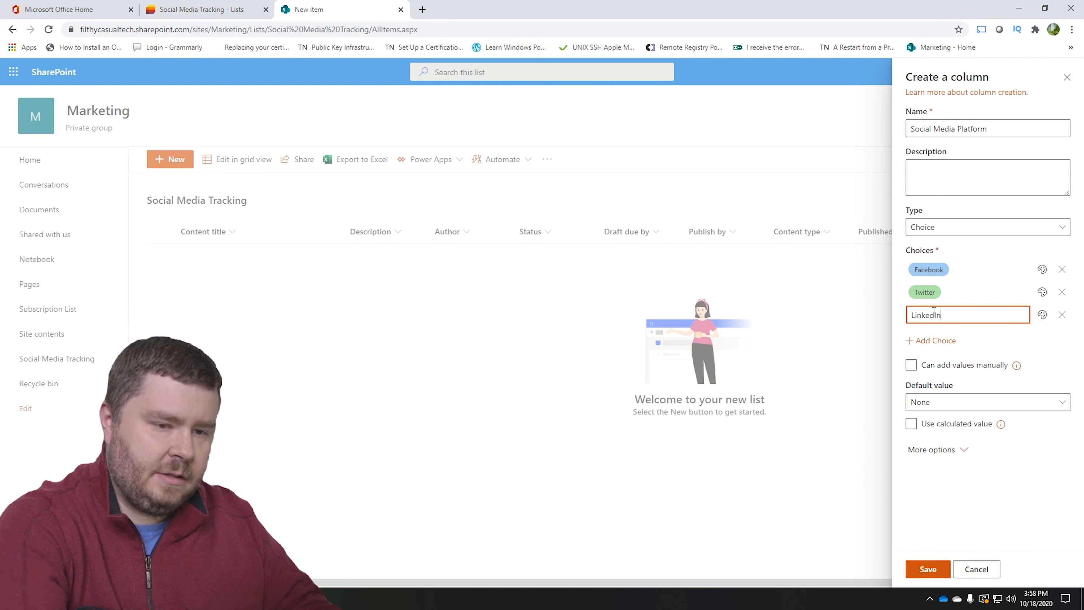
click(924, 570)
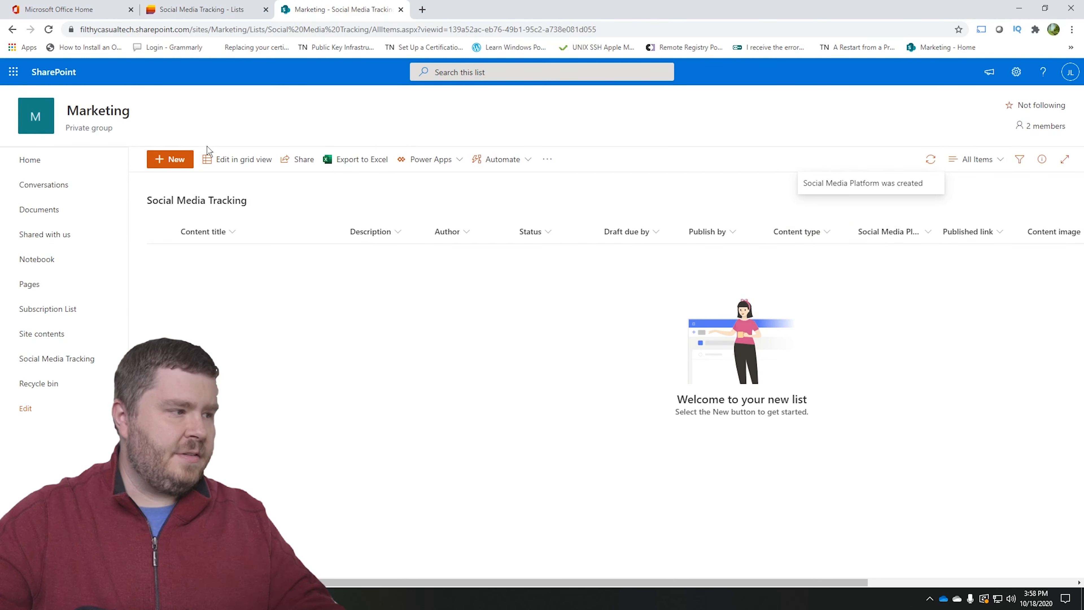
Step: Open a new item form and examine the options of its Social Media Platform field
click(177, 162)
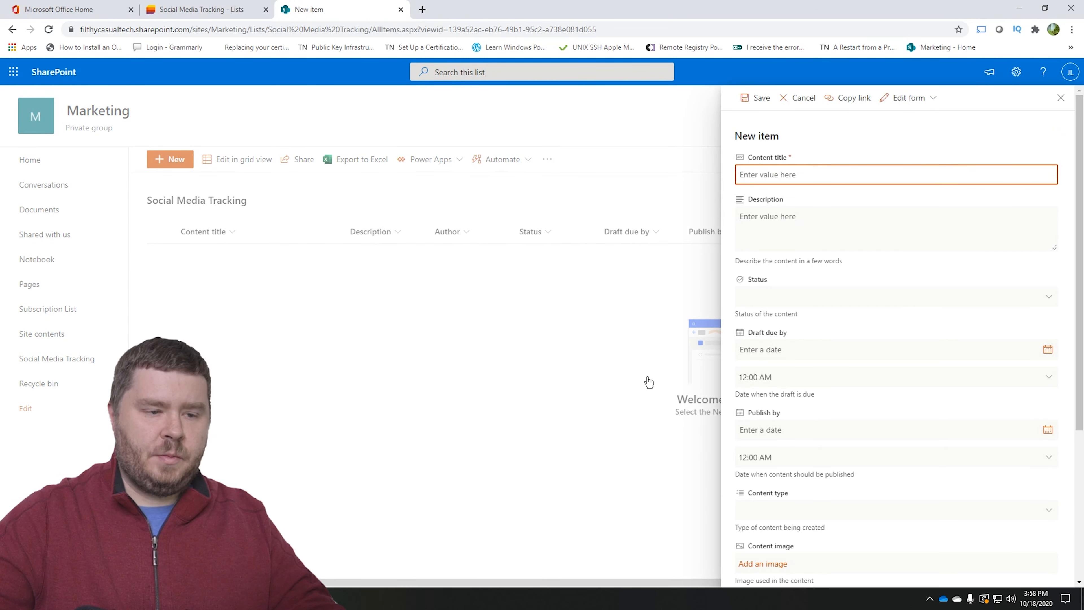
scroll(858, 448, down, 5)
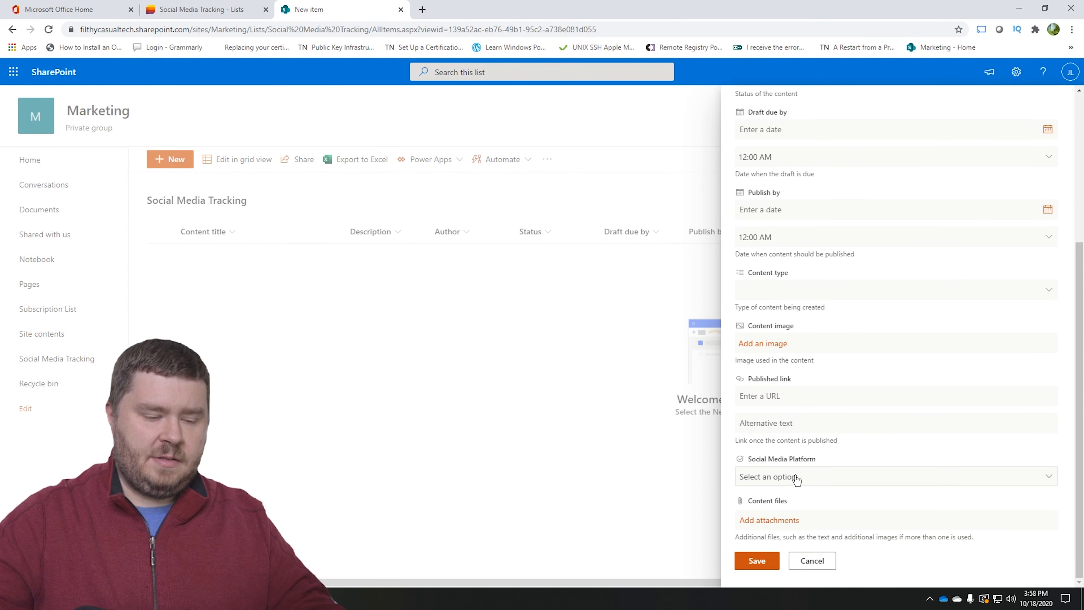
click(853, 475)
click(848, 478)
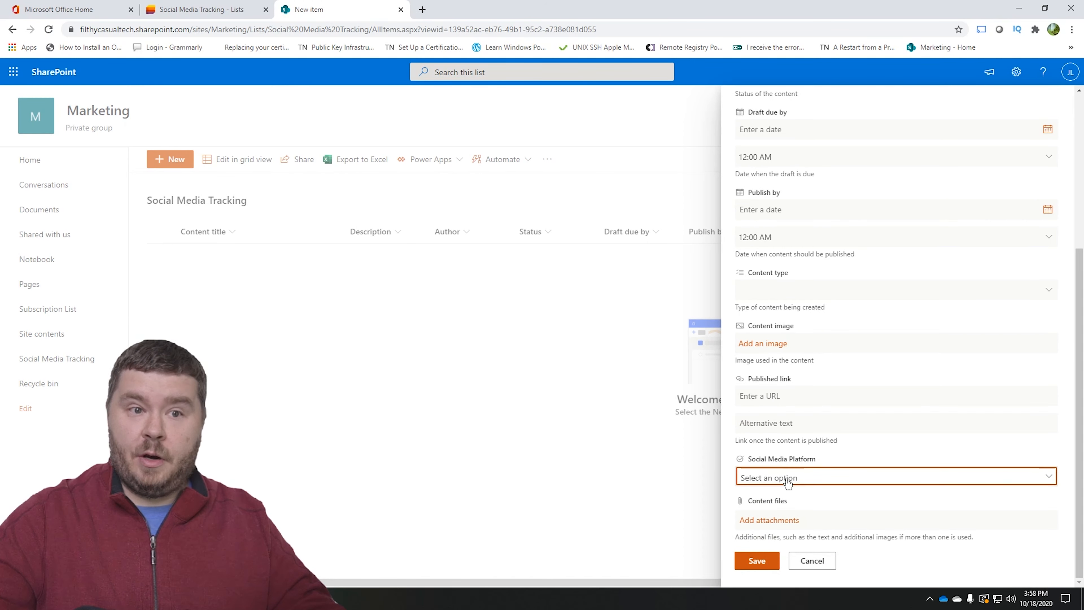
scroll(887, 476, up, 5)
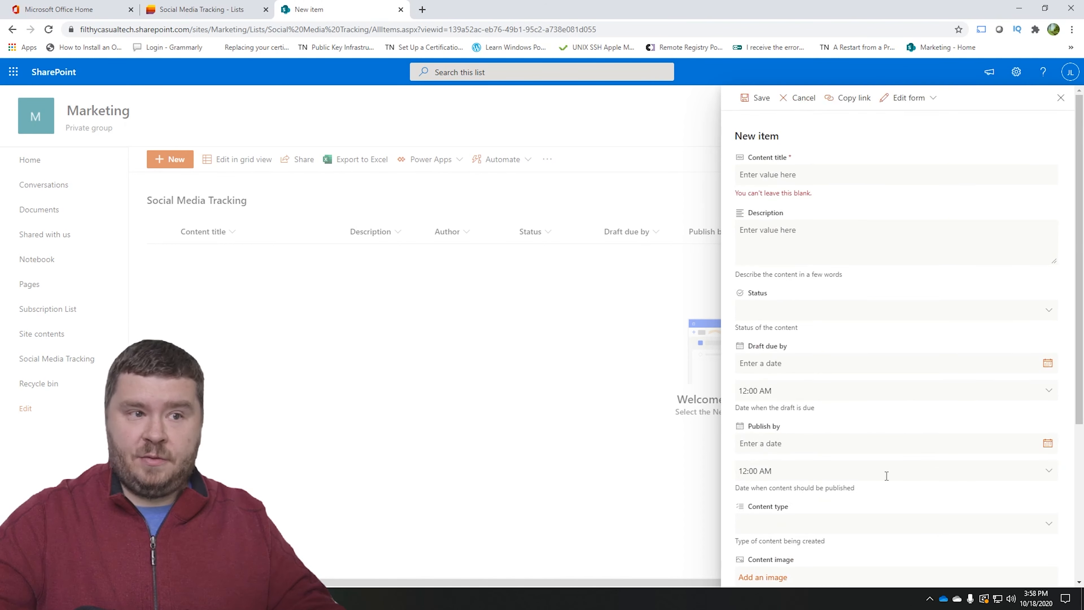
Step: Review the form editing options, including Customize with Power Apps, and cancel the new item without saving
click(899, 102)
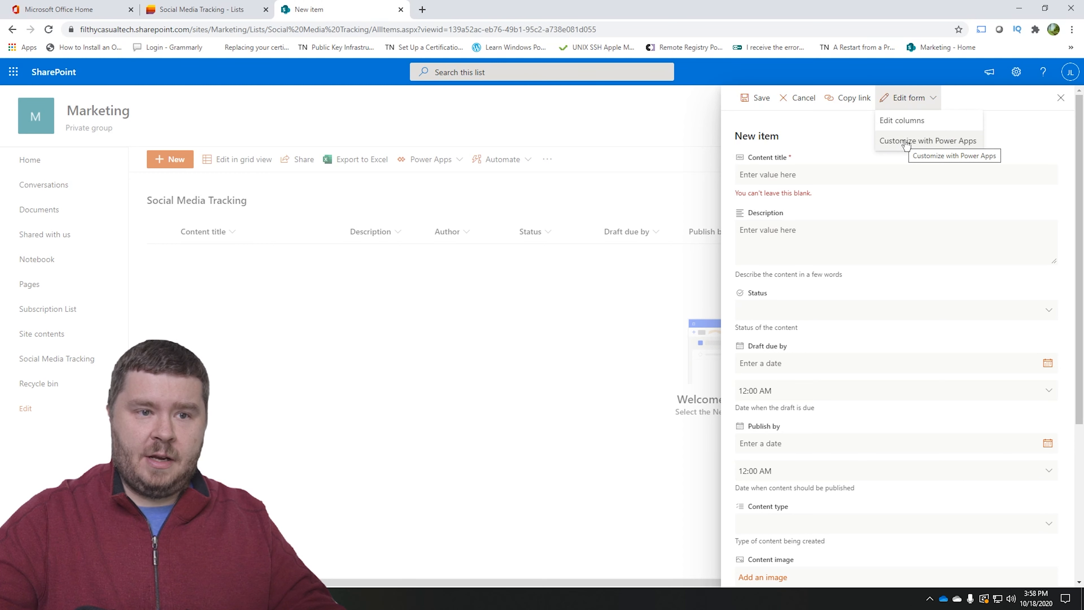
scroll(878, 225, down, 1)
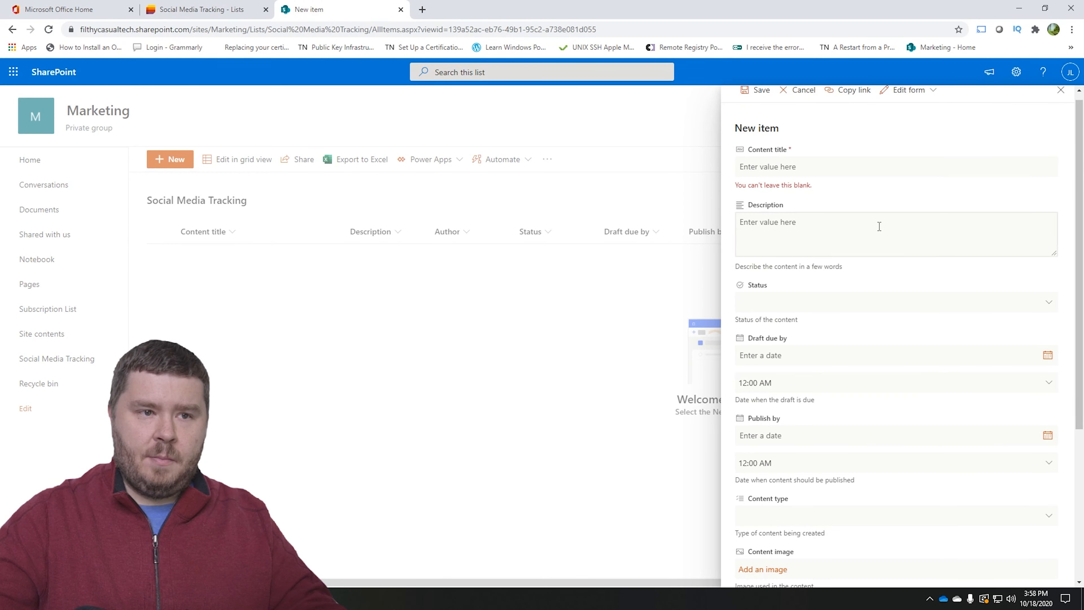
click(910, 94)
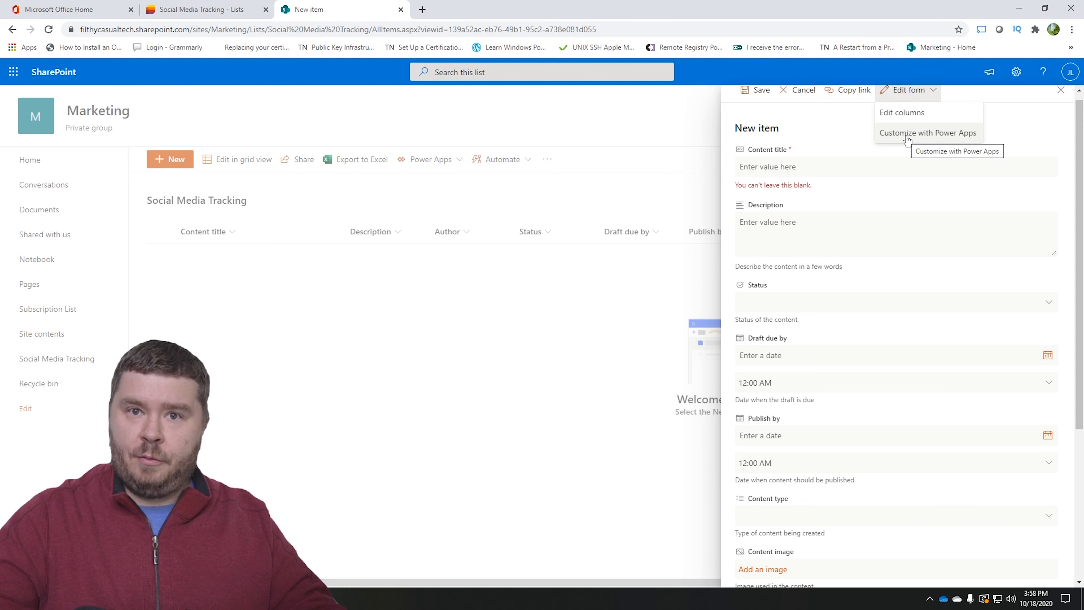
scroll(833, 398, down, 2)
scroll(832, 398, down, 2)
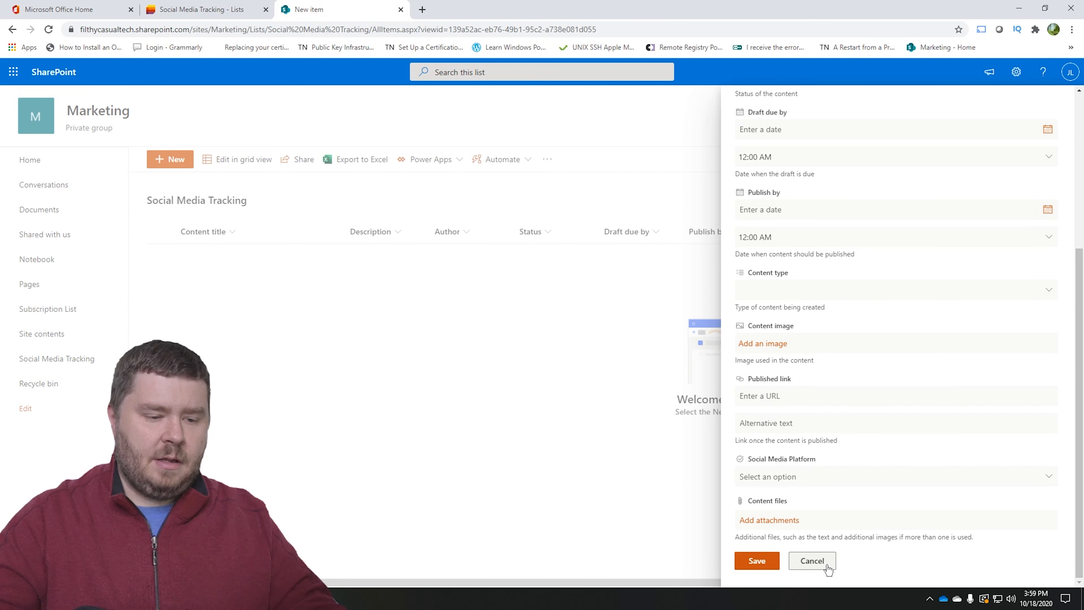
click(812, 561)
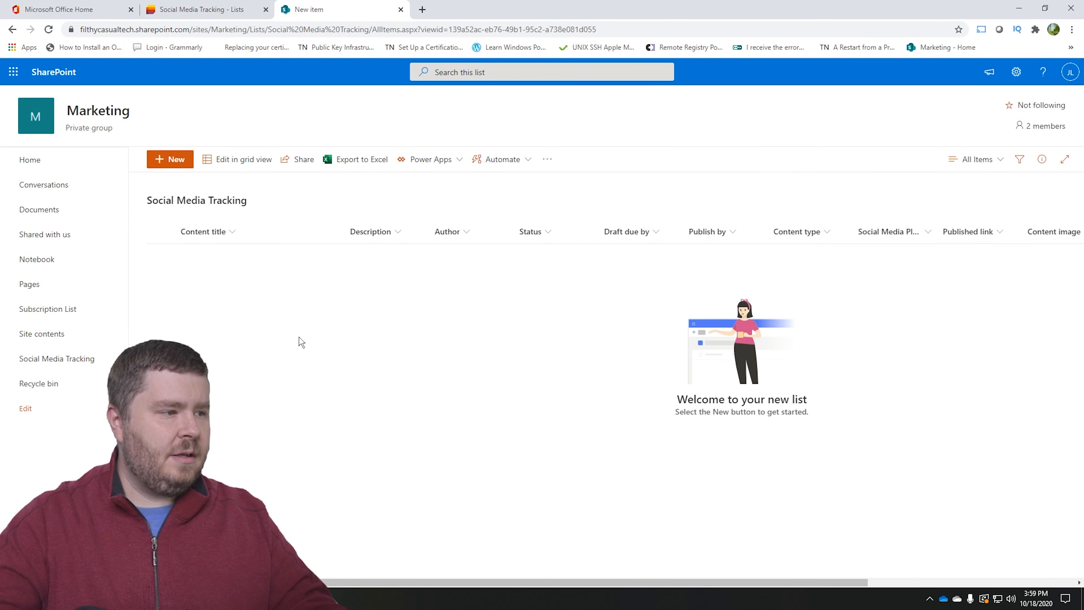